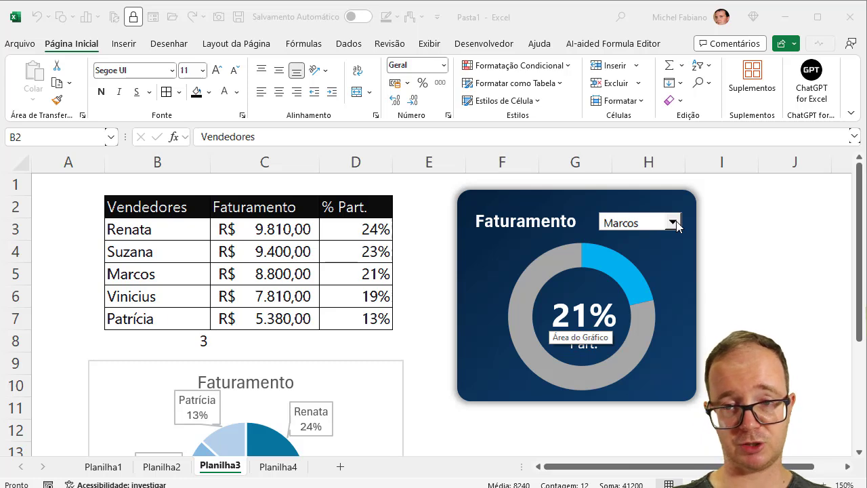
# Show each of the four sellers' shares in the donut, ending on the first seller at 24%.
pyautogui.click(673, 222)
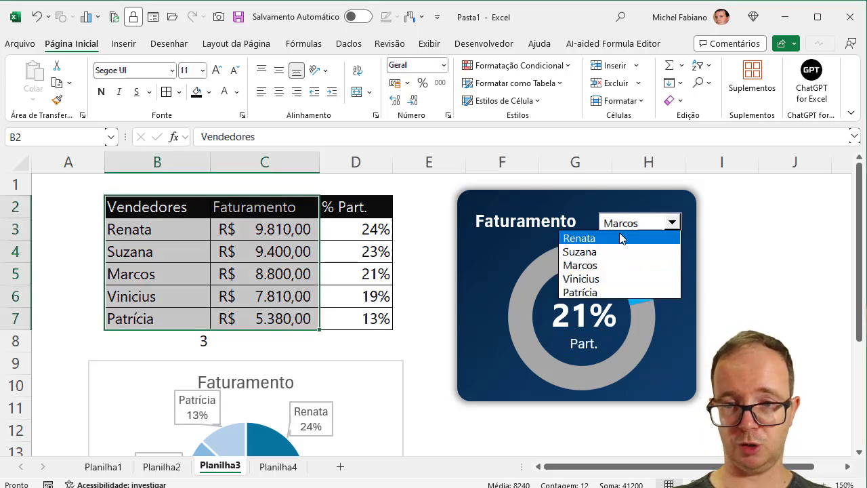
pyautogui.click(579, 238)
pyautogui.click(672, 222)
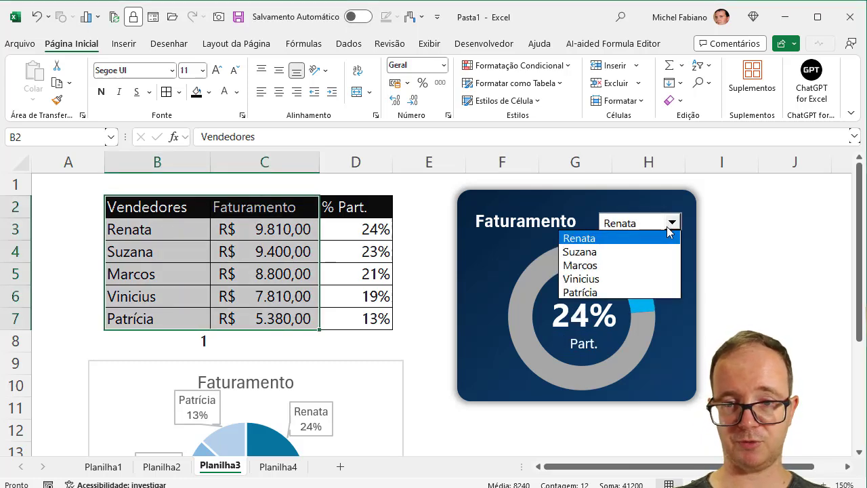
pyautogui.click(633, 252)
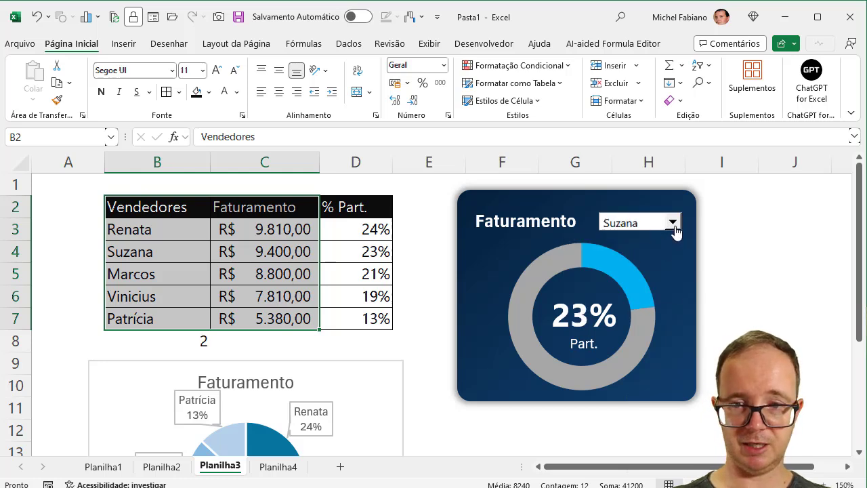
pyautogui.click(672, 223)
pyautogui.click(625, 278)
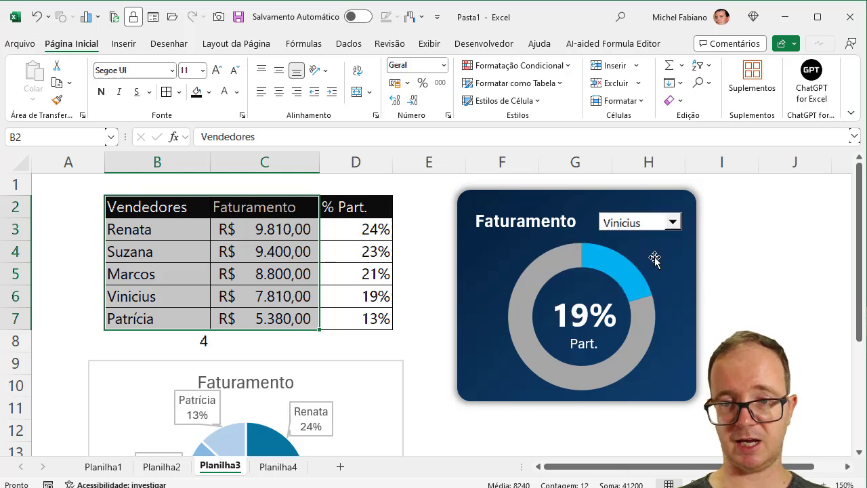
pyautogui.click(672, 222)
pyautogui.click(628, 293)
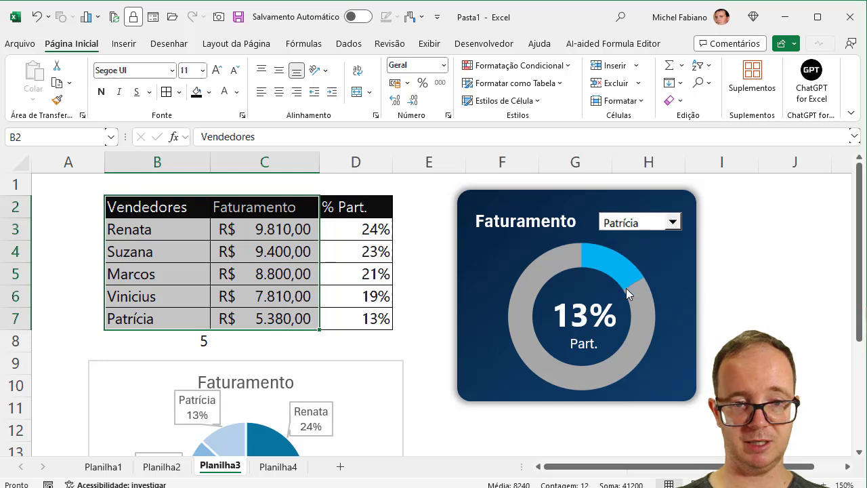
pyautogui.click(673, 223)
pyautogui.click(648, 244)
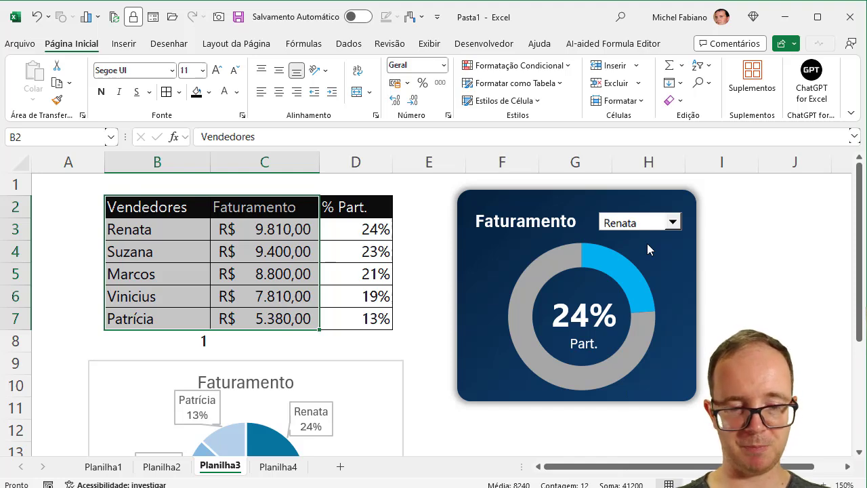
# On Planilha4, select the unit names B5:B10 and the Produção values C5:C10.
pyautogui.click(271, 467)
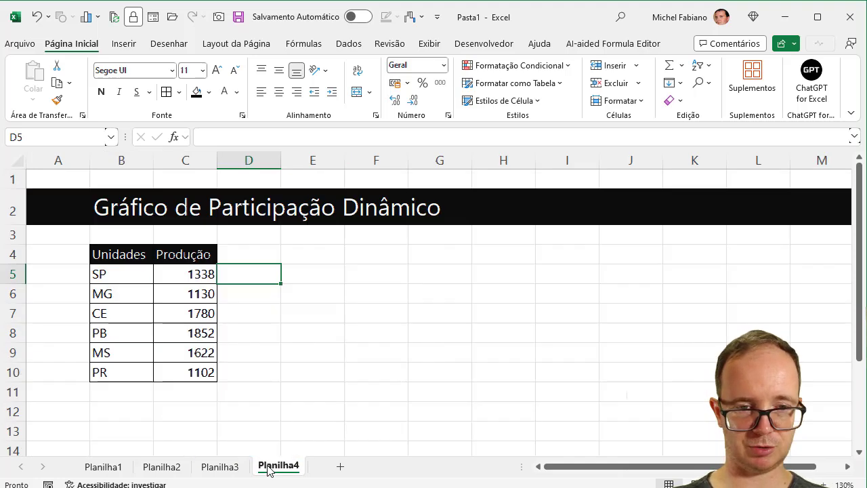
pyautogui.click(129, 275)
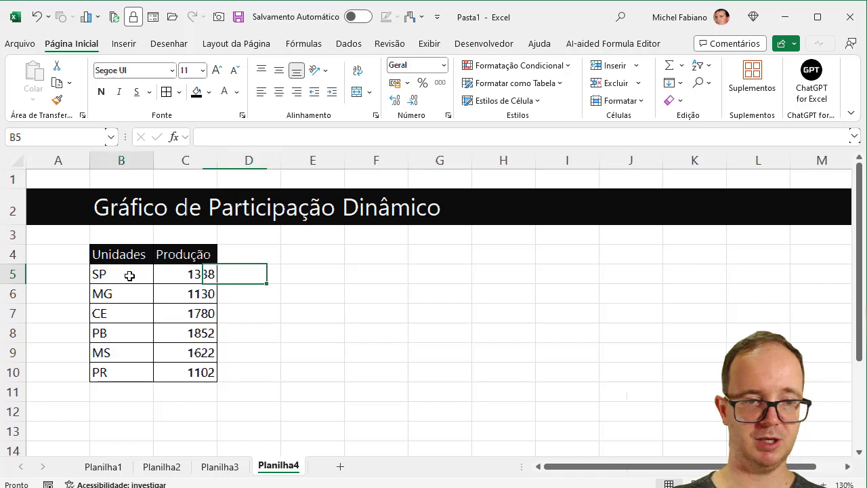
pyautogui.moveTo(129, 275); pyautogui.dragTo(124, 370)
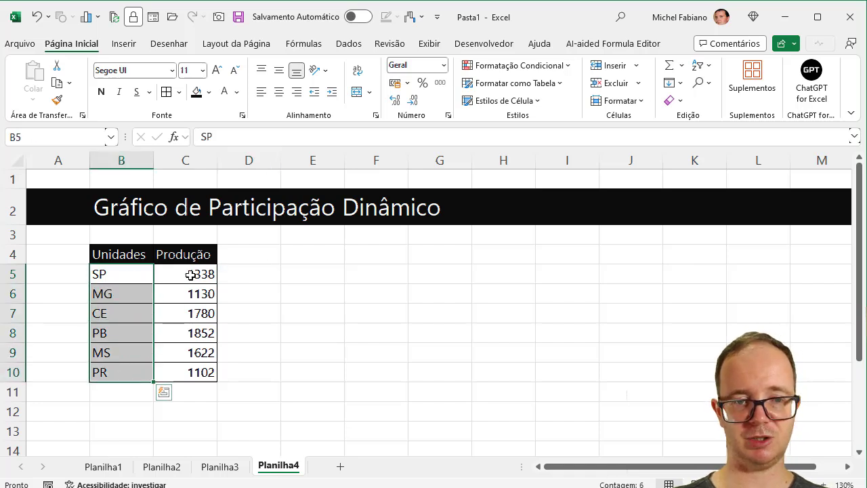
pyautogui.moveTo(191, 275); pyautogui.dragTo(192, 372)
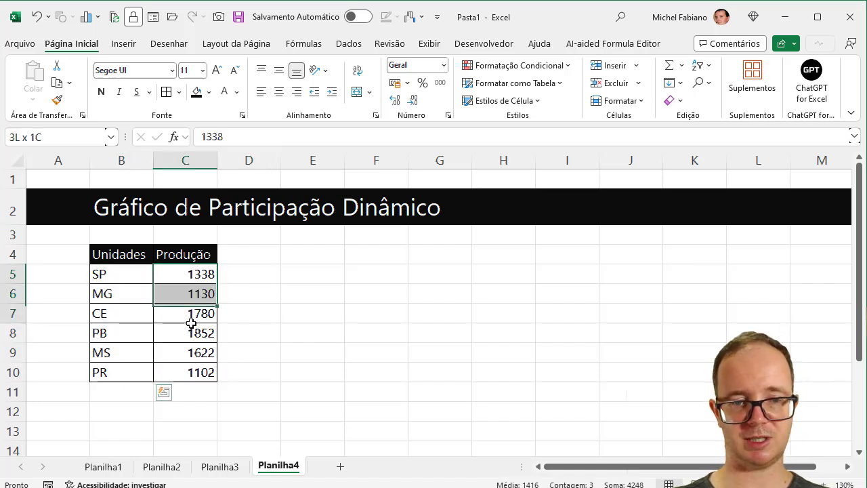
# Enter the header '% Part.' in cell D4.
pyautogui.click(253, 257)
pyautogui.write('%')
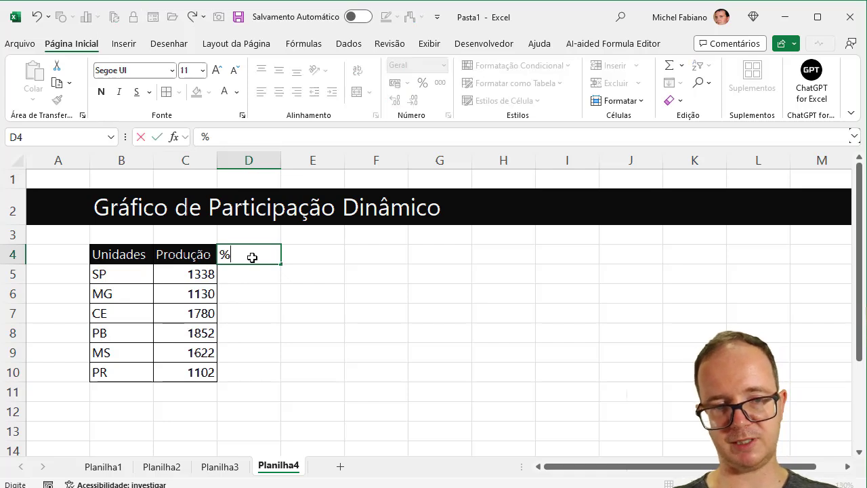
pyautogui.press('BackSpace')
pyautogui.press('BackSpace')
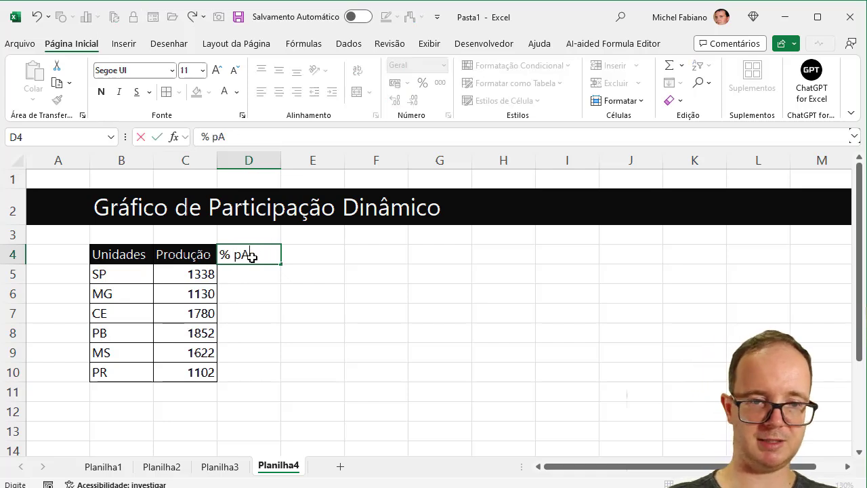
pyautogui.press('BackSpace')
pyautogui.press('BackSpace')
pyautogui.press('capslock')
pyautogui.write('Part')
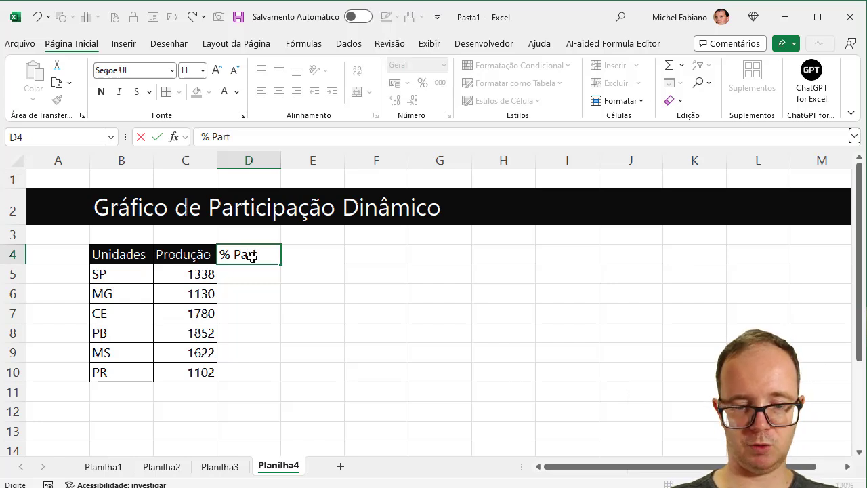
pyautogui.write('.')
pyautogui.press('Return')
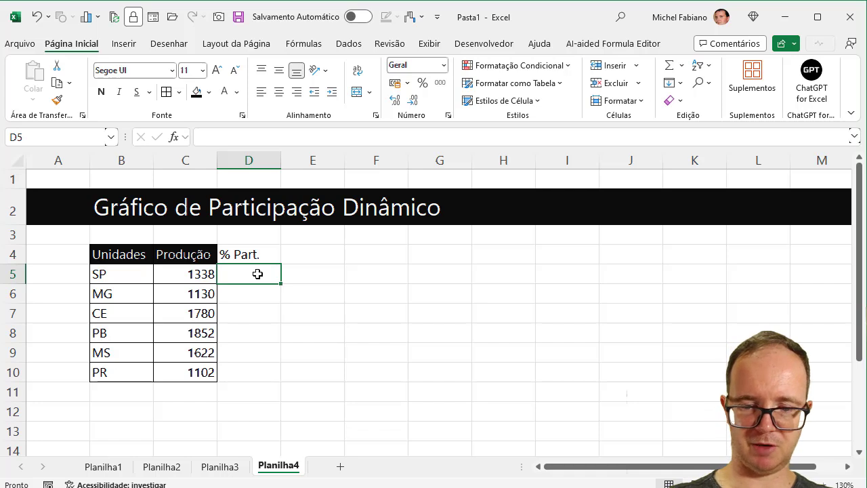
# Enter =C5/SOMA($C$5:$C$10) in D5 to compute SP's share of total Produção.
pyautogui.write('=')
pyautogui.click(197, 274)
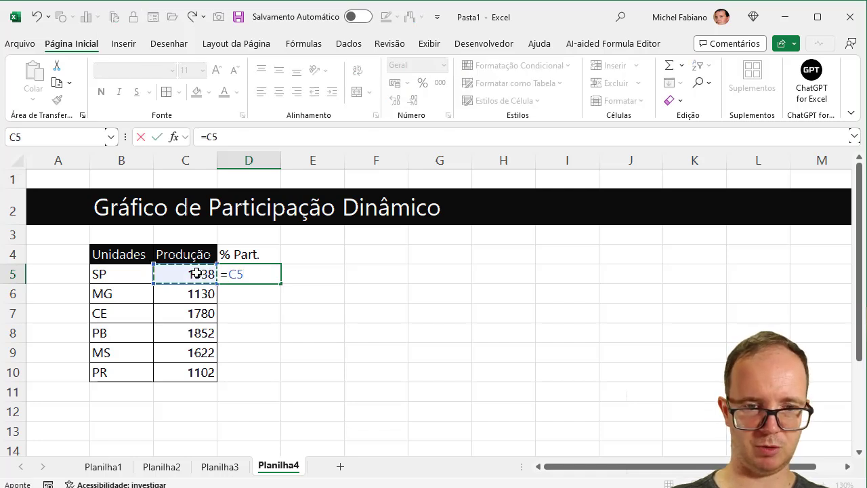
pyautogui.write('/o')
pyautogui.press('BackSpace')
pyautogui.write('s')
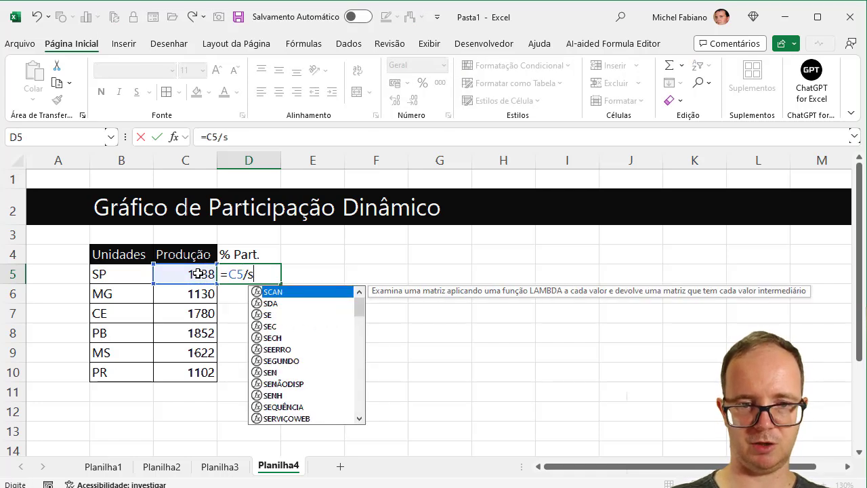
pyautogui.write('oma(')
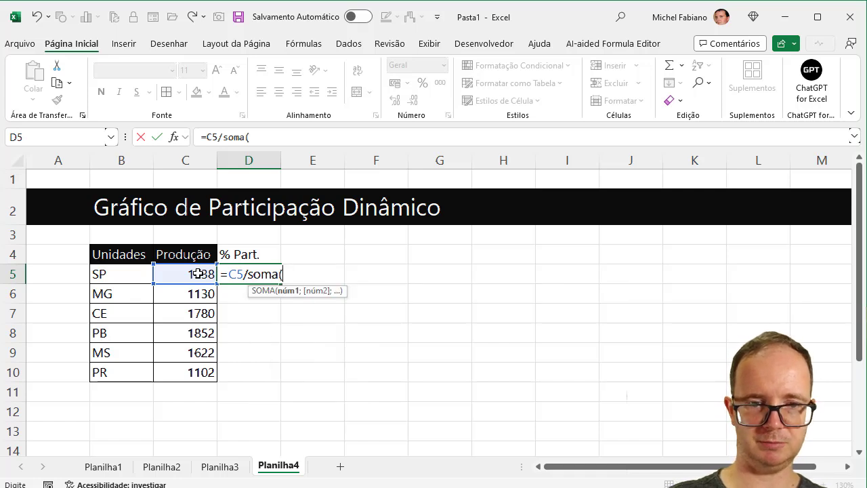
pyautogui.moveTo(197, 274); pyautogui.dragTo(194, 371)
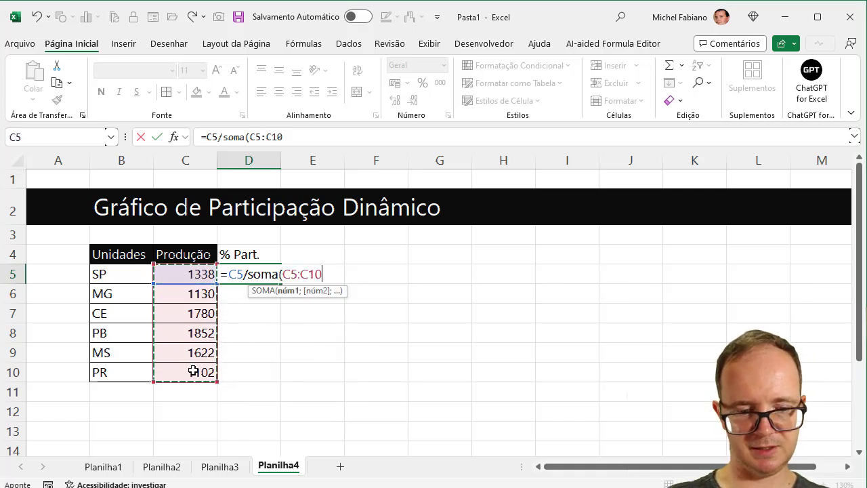
pyautogui.press('F4')
pyautogui.write(')')
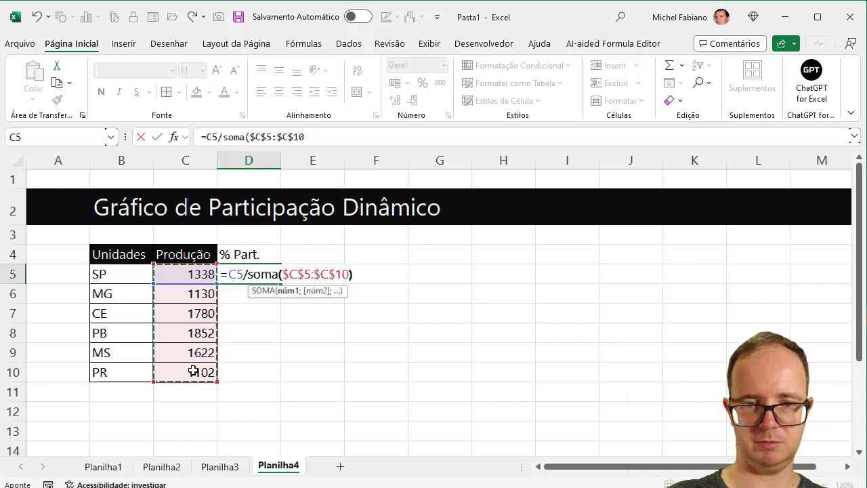
pyautogui.press('Return')
# Fill the share formula down to D10 as percentages, then clear all of column D.
pyautogui.click(251, 267)
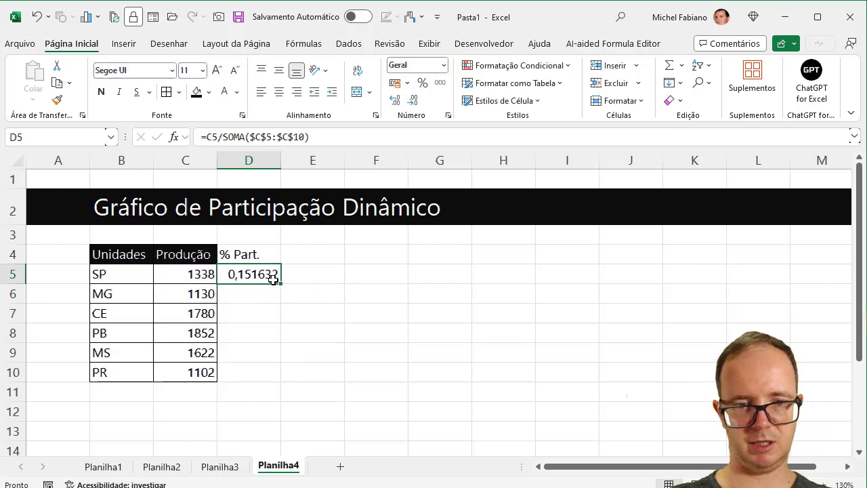
pyautogui.doubleClick(280, 285)
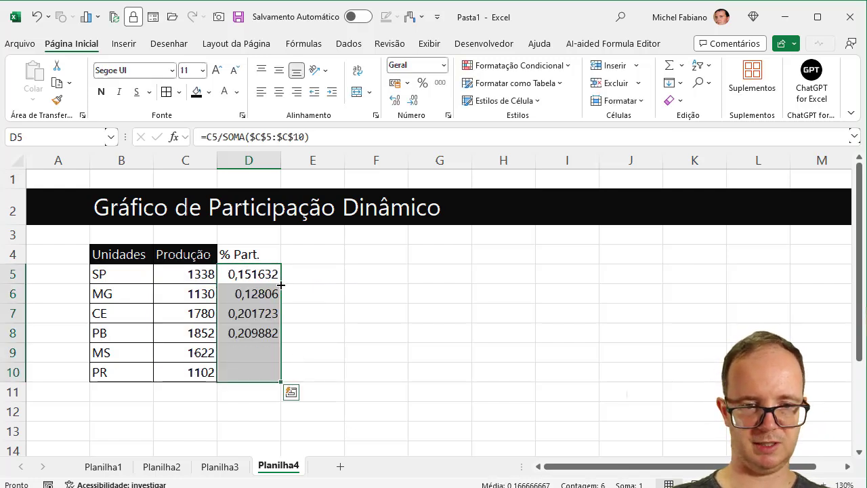
pyautogui.click(422, 83)
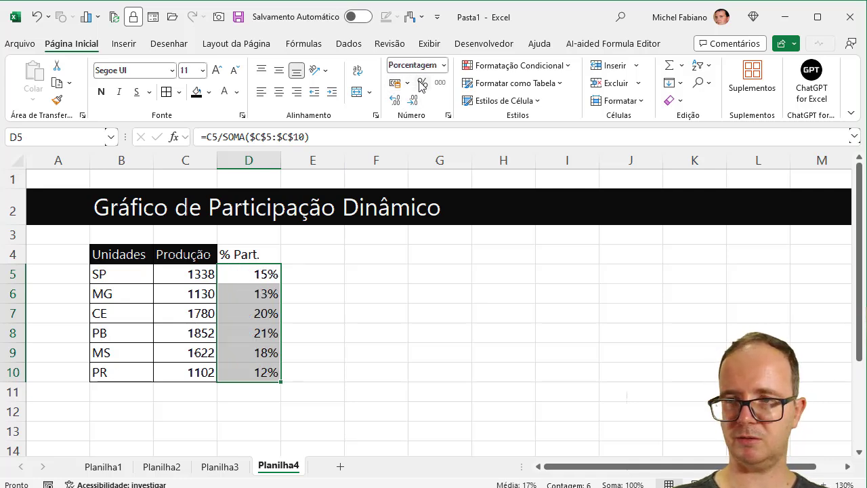
pyautogui.click(249, 157)
pyautogui.press('Delete')
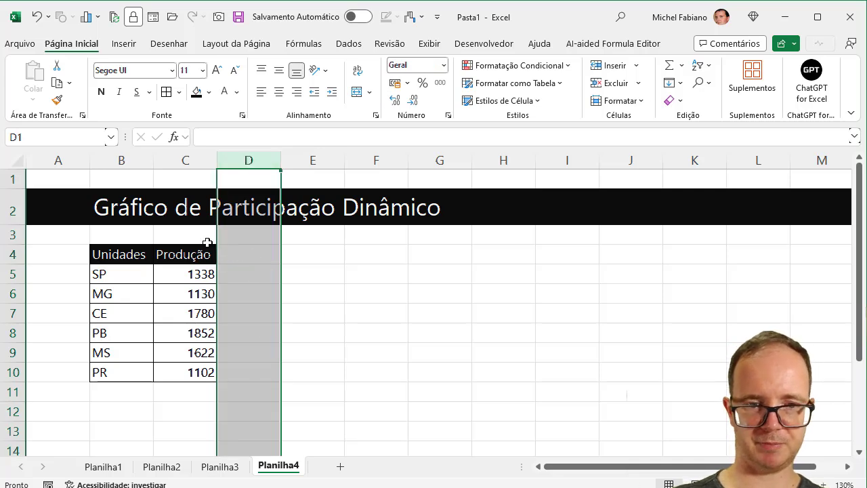
# Select the Produção values C5:C10.
pyautogui.click(202, 270)
pyautogui.moveTo(203, 275); pyautogui.dragTo(204, 313)
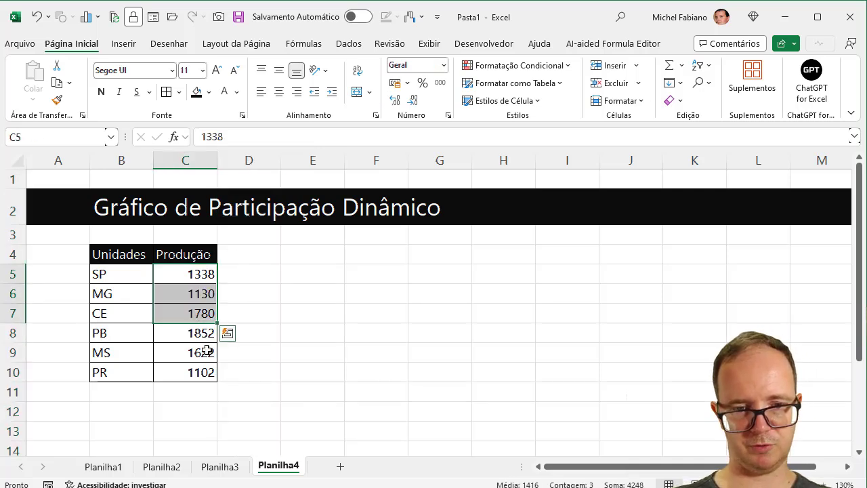
pyautogui.click(208, 369)
pyautogui.moveTo(200, 278); pyautogui.dragTo(203, 373)
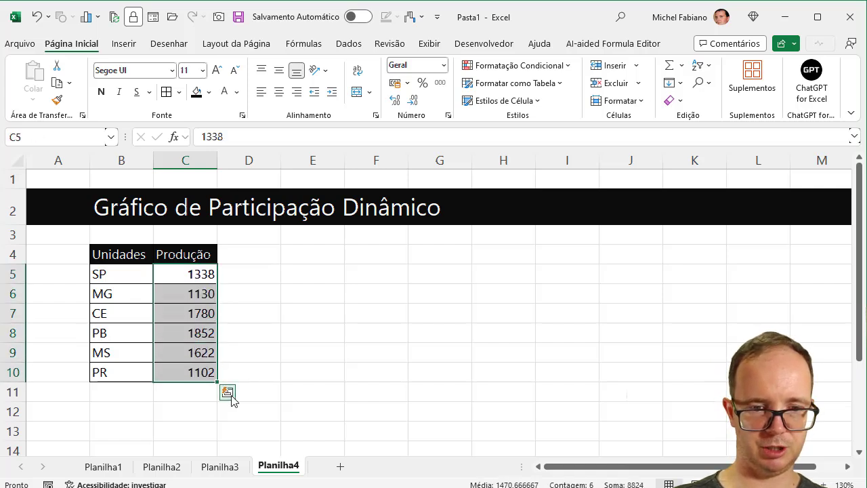
# Use Quick Analysis Totals › % Total to add each unit's percent of total in column D.
pyautogui.click(229, 393)
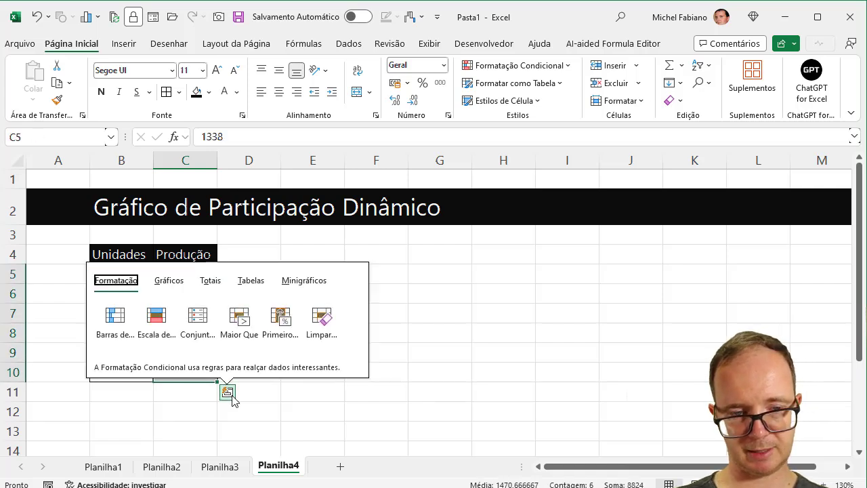
pyautogui.click(167, 281)
pyautogui.click(210, 281)
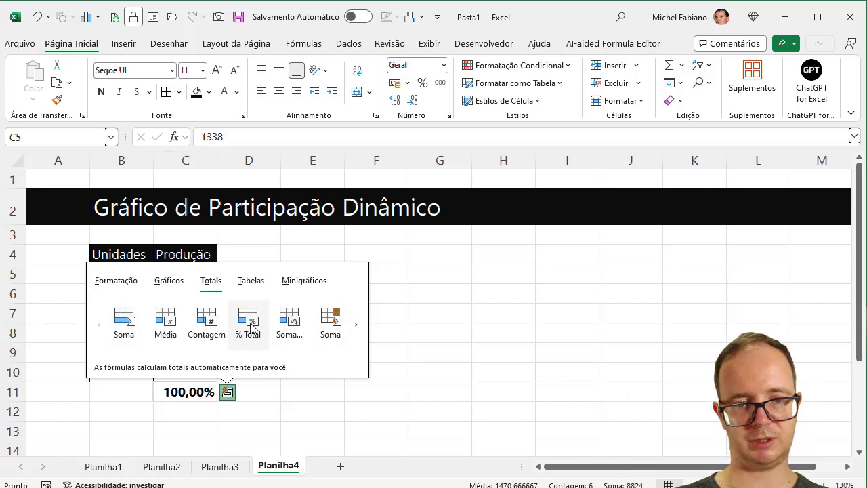
pyautogui.click(357, 327)
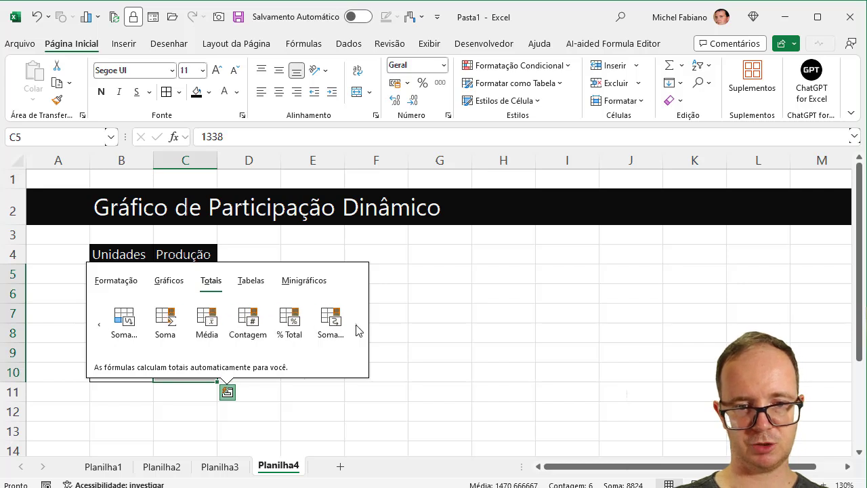
pyautogui.click(294, 322)
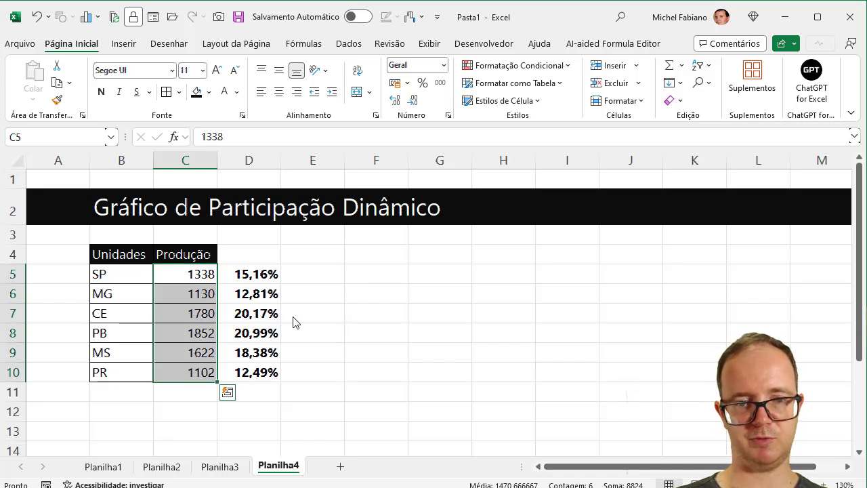
pyautogui.click(260, 276)
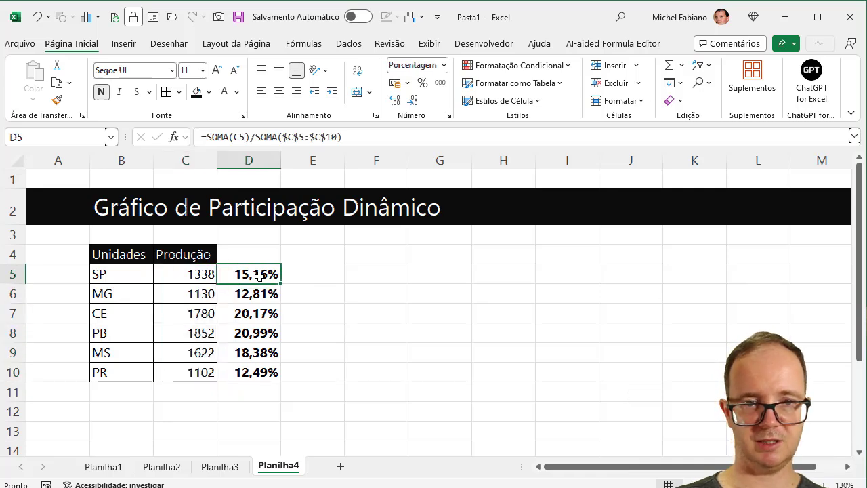
# Review the D5 share formula, then put the header '% Part.' back in D4.
pyautogui.doubleClick(259, 276)
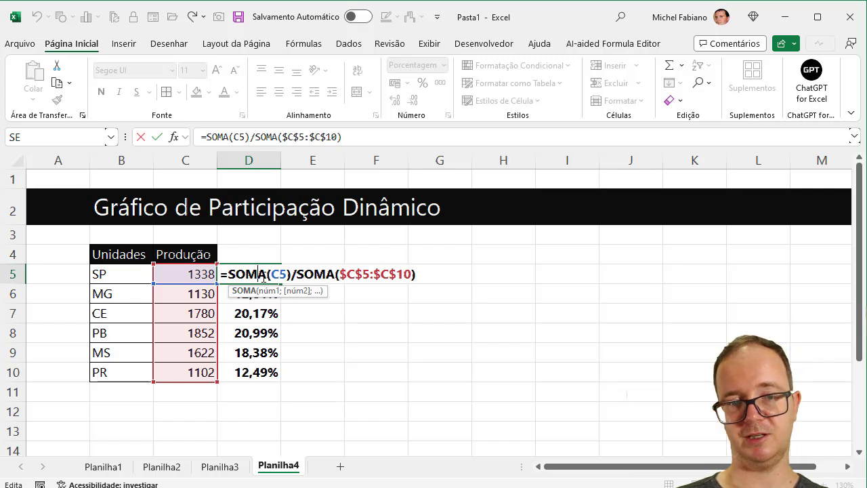
pyautogui.press('Return')
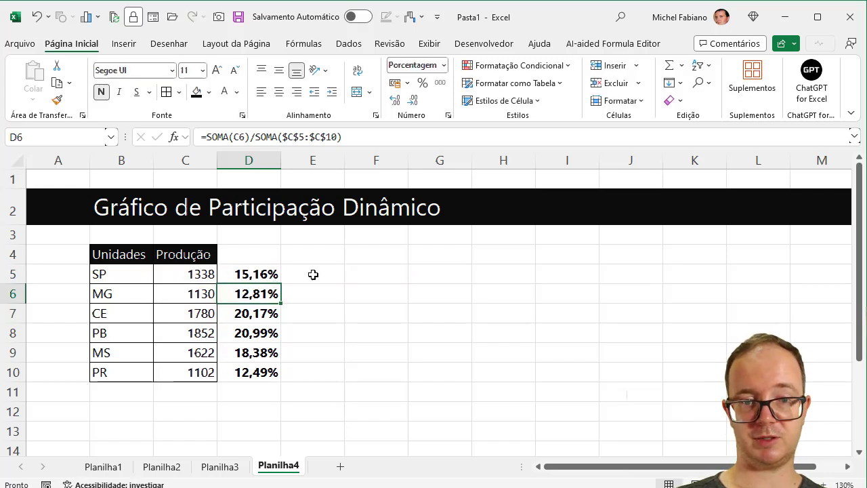
pyautogui.click(312, 275)
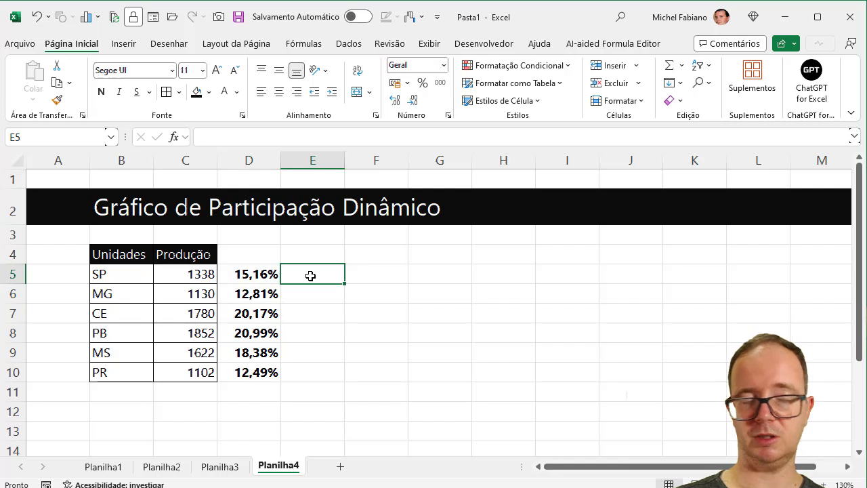
pyautogui.click(248, 256)
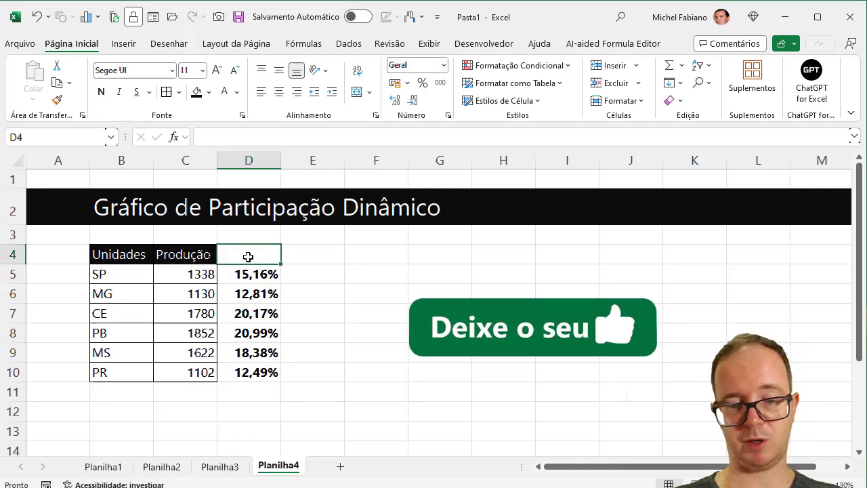
pyautogui.write('% Par')
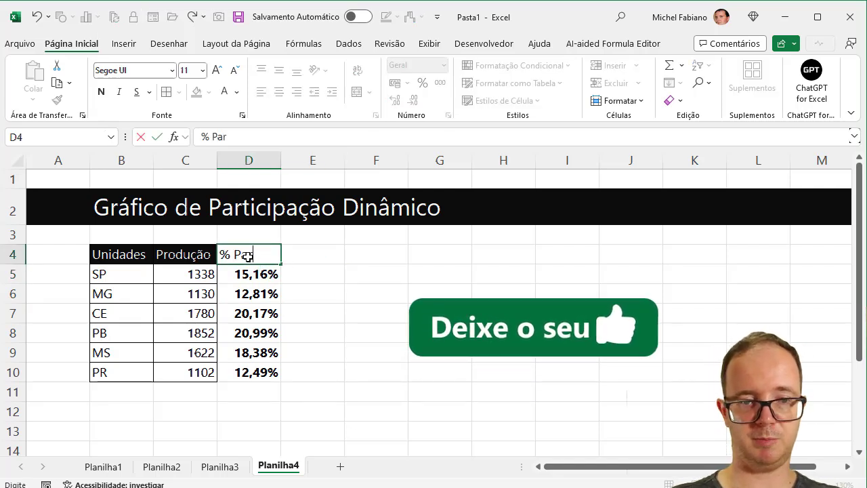
pyautogui.write('t.')
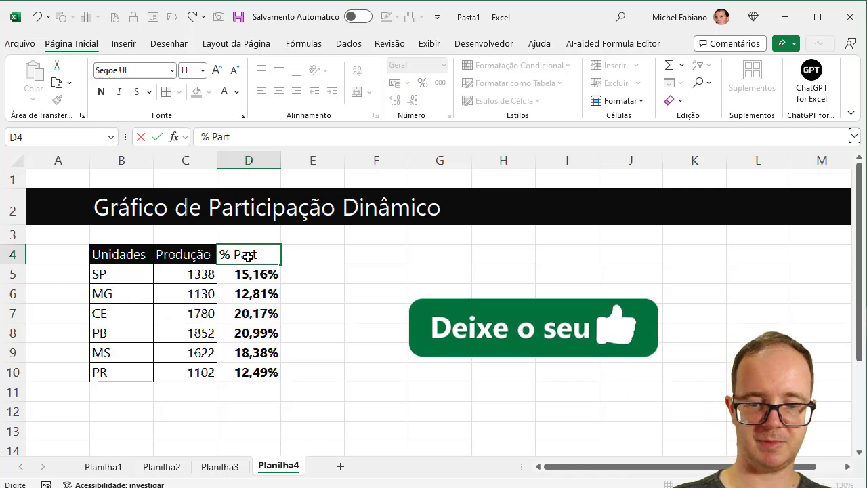
pyautogui.press('Return')
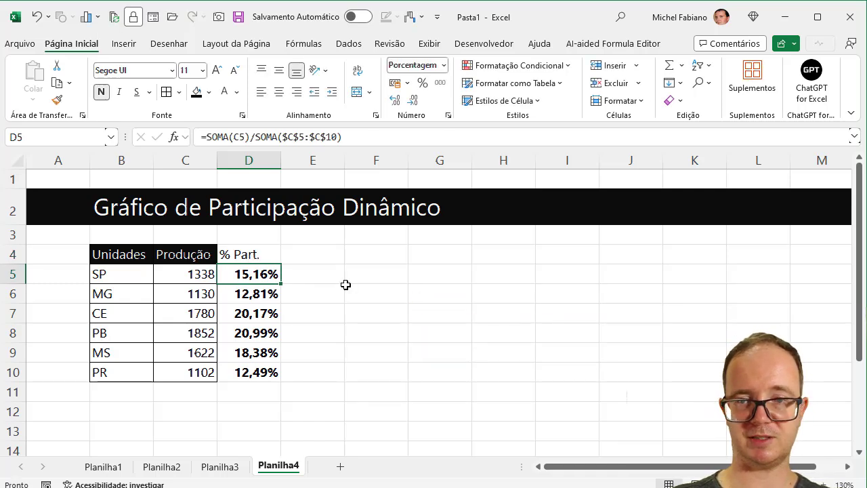
# Copy the Produção header's black style from C4 onto D4 with Format Painter.
pyautogui.moveTo(237, 254); pyautogui.dragTo(238, 368)
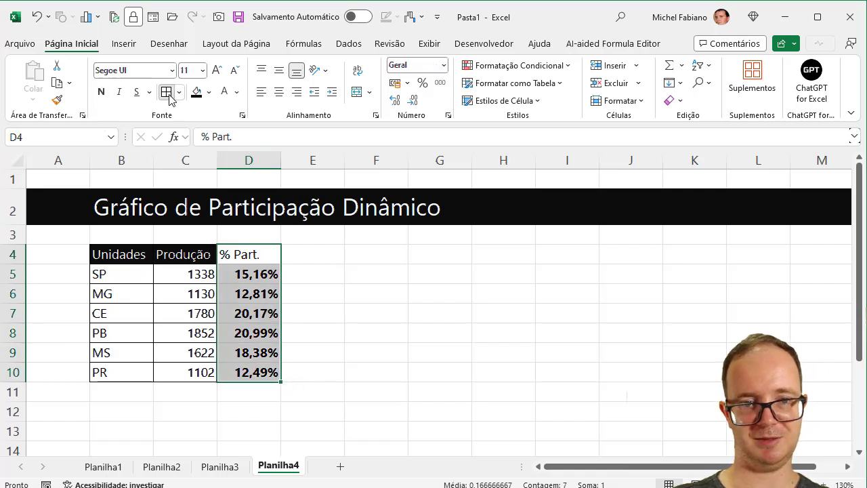
pyautogui.click(197, 254)
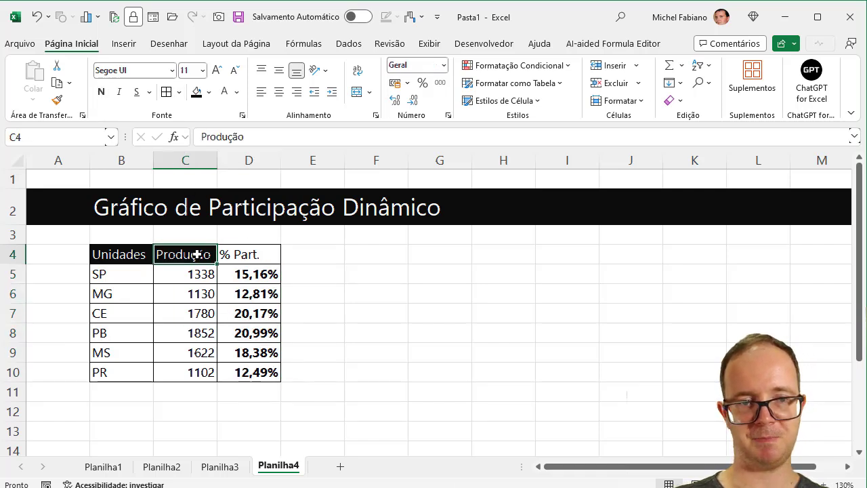
pyautogui.click(60, 101)
pyautogui.click(247, 255)
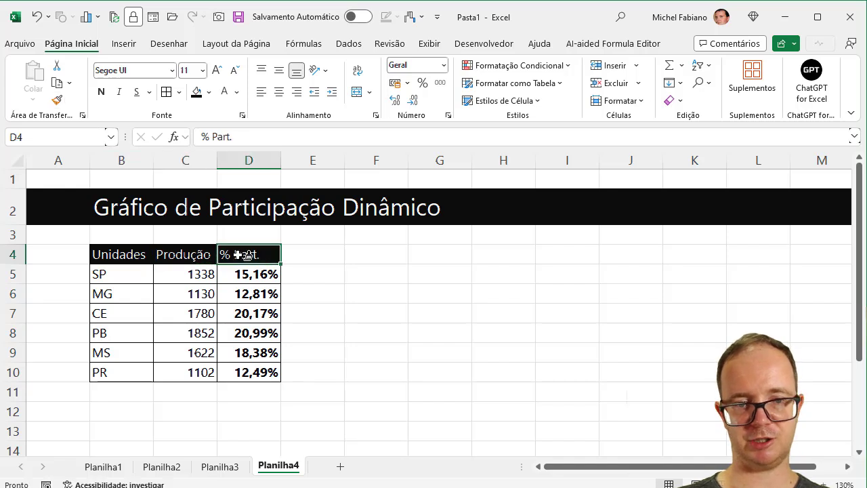
# Show the D5:D10 shares as centered whole percentages, like 15% for SP.
pyautogui.click(243, 279)
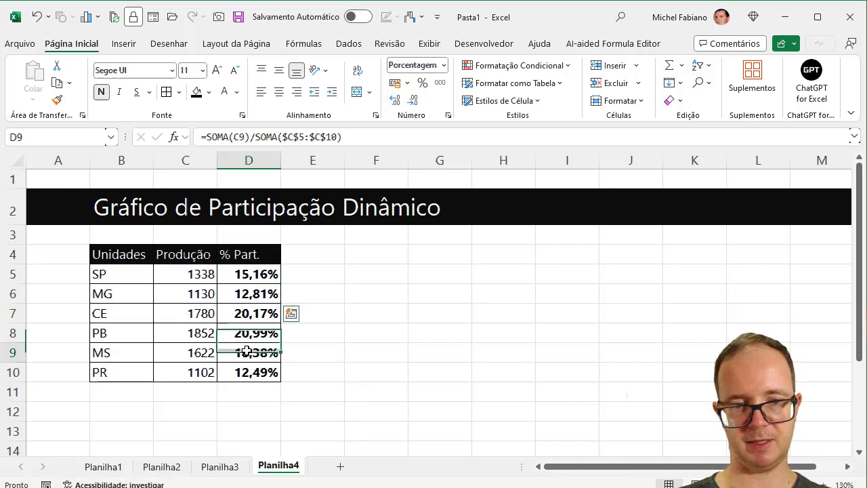
pyautogui.click(252, 275)
pyautogui.moveTo(252, 274); pyautogui.dragTo(252, 373)
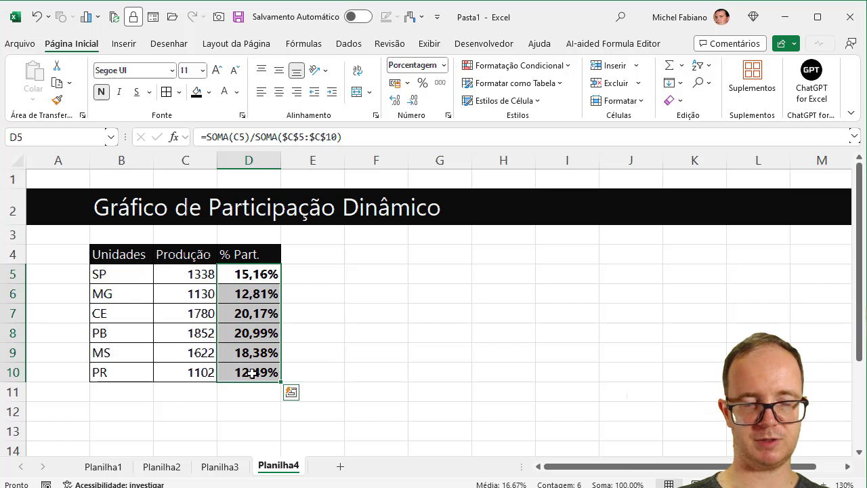
pyautogui.click(413, 102)
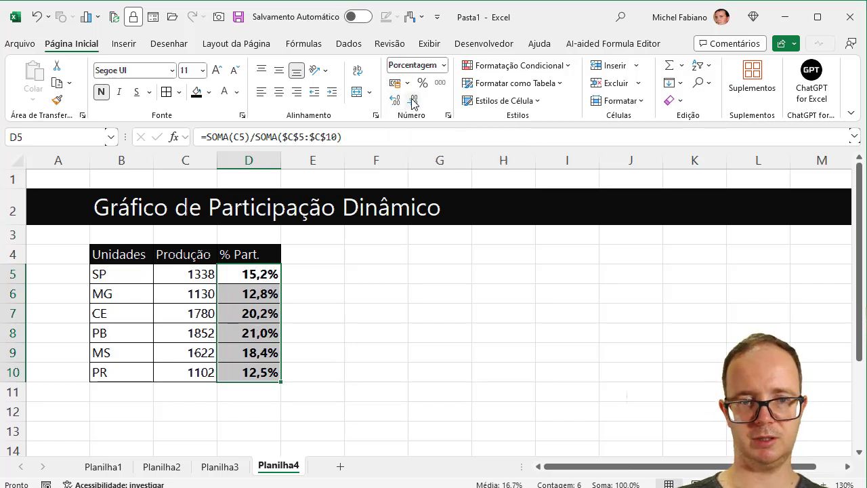
pyautogui.click(413, 102)
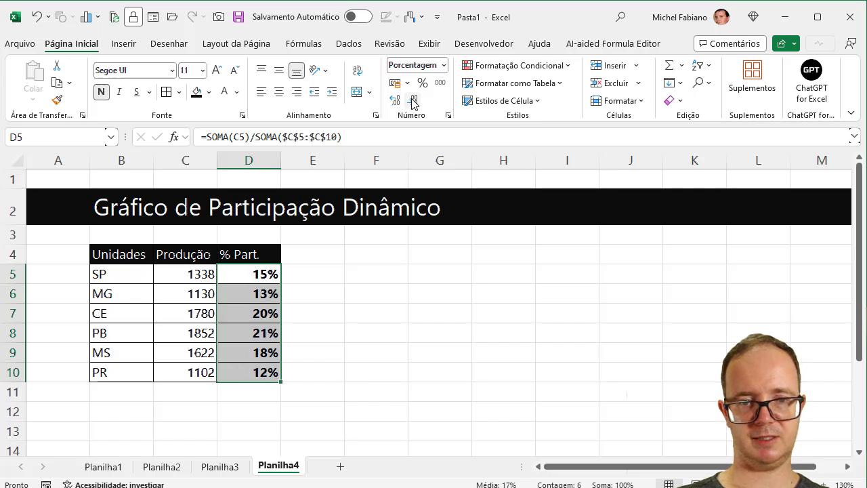
pyautogui.click(279, 92)
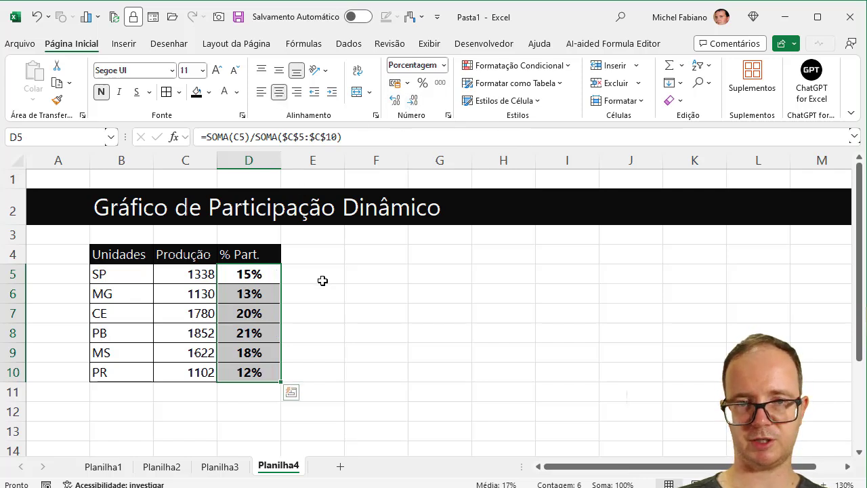
# Add back one decimal place to the D5:D10 share percentages, e.g. 15,2%.
pyautogui.click(395, 102)
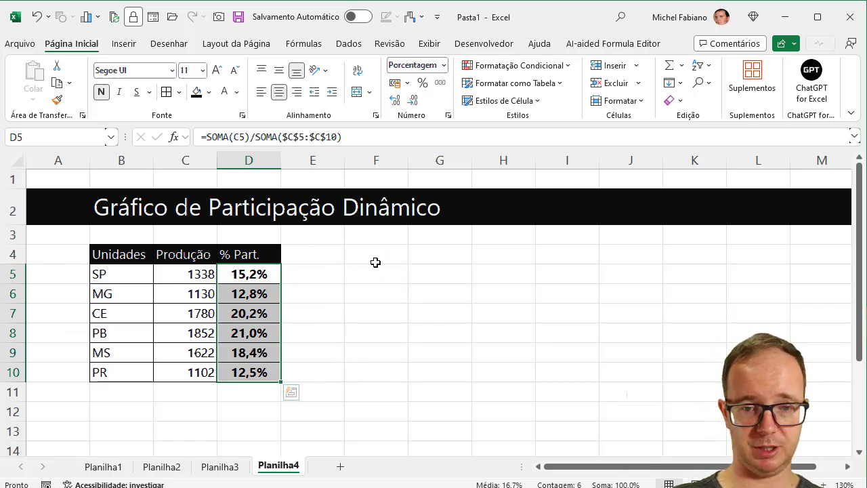
pyautogui.click(434, 257)
# Type the helper headers Unidade, % Part. and Aux across G4:I4.
pyautogui.write('U')
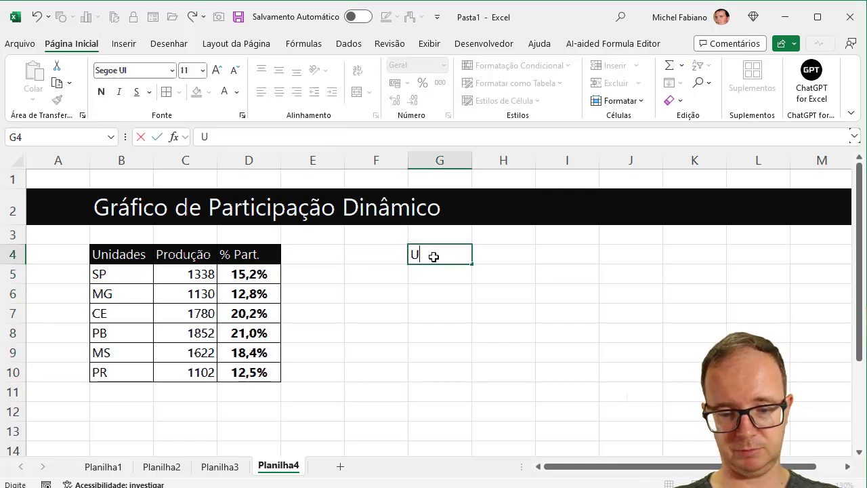
pyautogui.write('nidade')
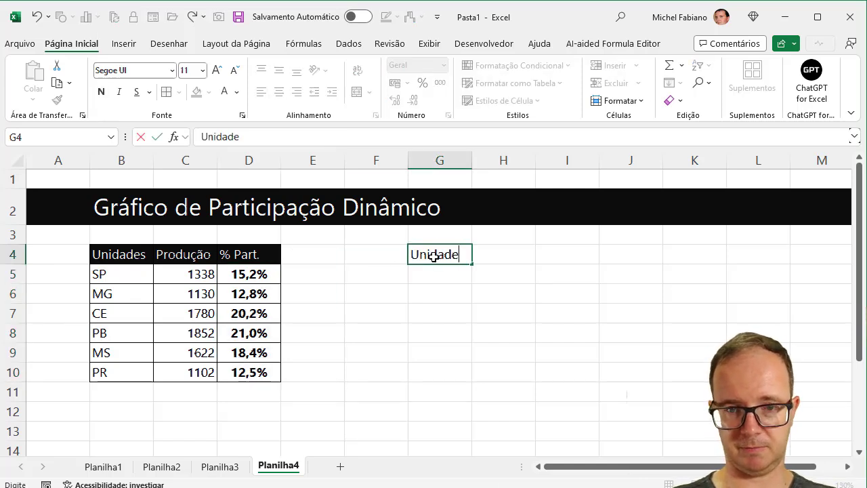
pyautogui.press('Tab')
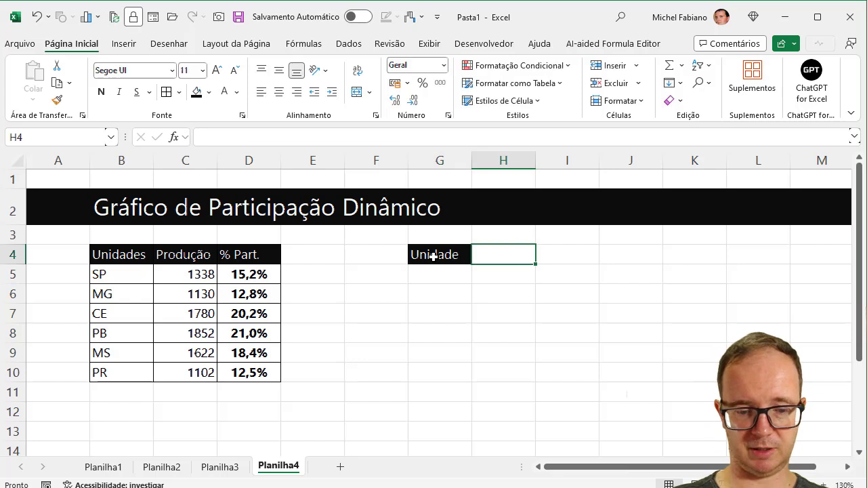
pyautogui.write('%')
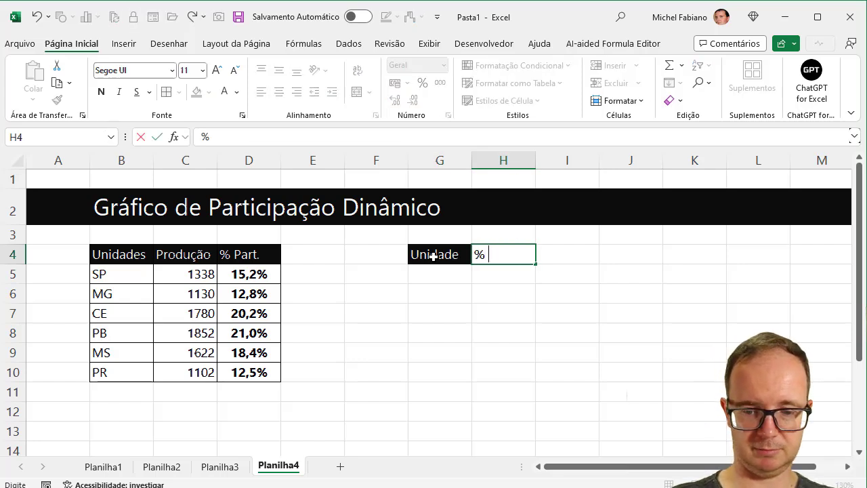
pyautogui.write(' Part.')
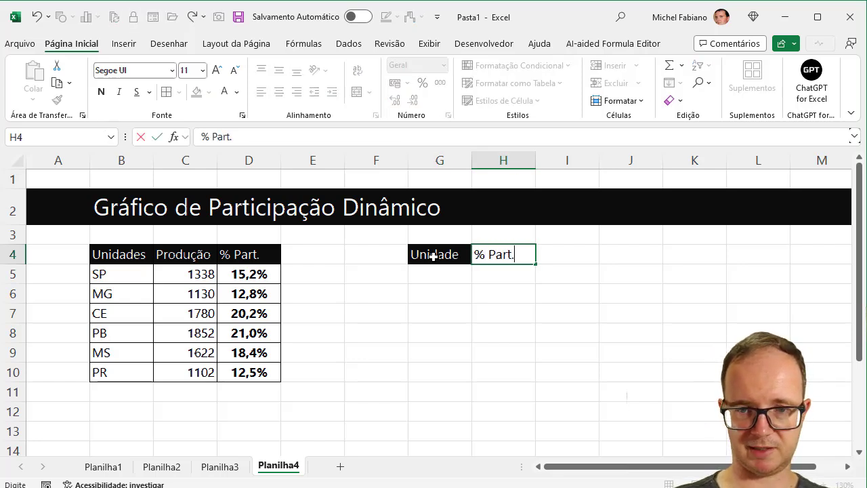
pyautogui.press('Tab')
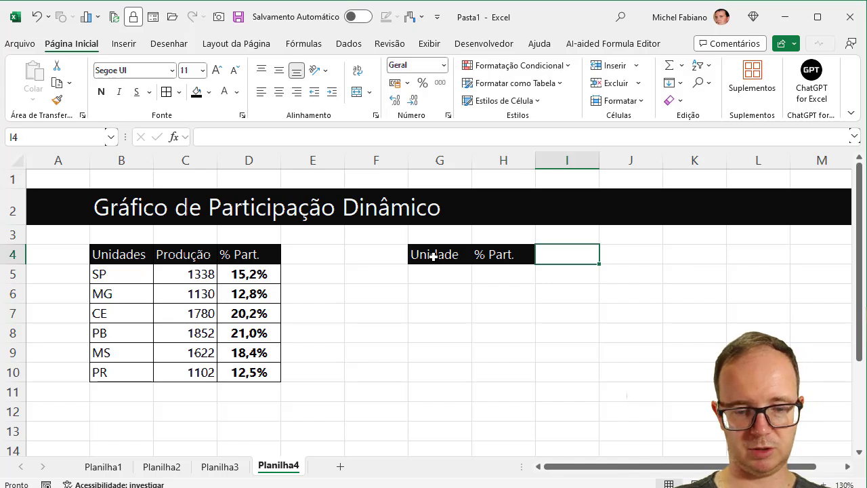
pyautogui.write('Aux')
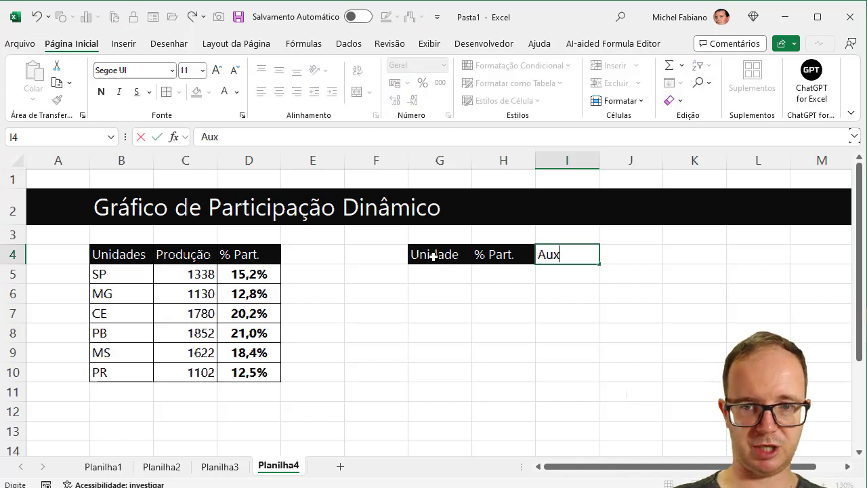
pyautogui.press('Return')
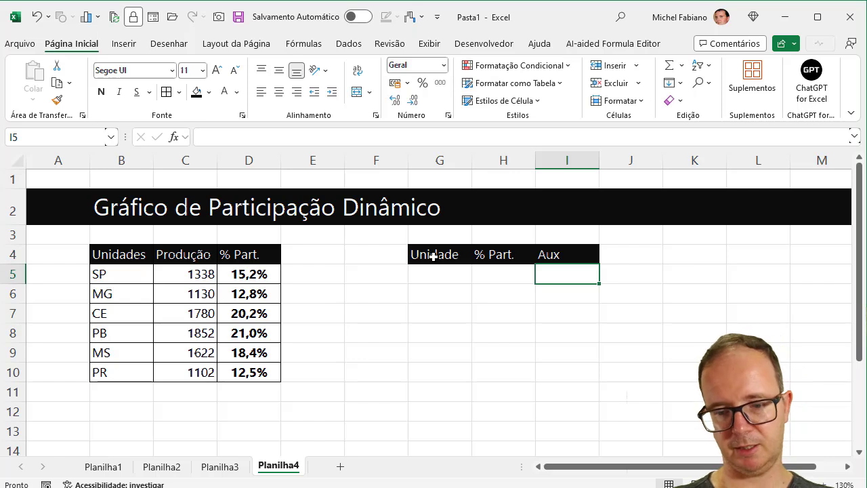
# Enter =100%-H5 in I5 as the Aux value, then move to G5.
pyautogui.write('=100%-')
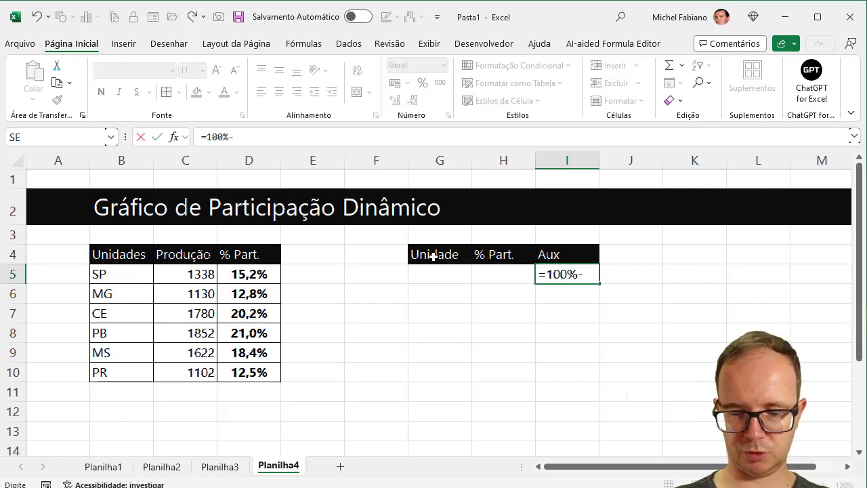
pyautogui.press('Left')
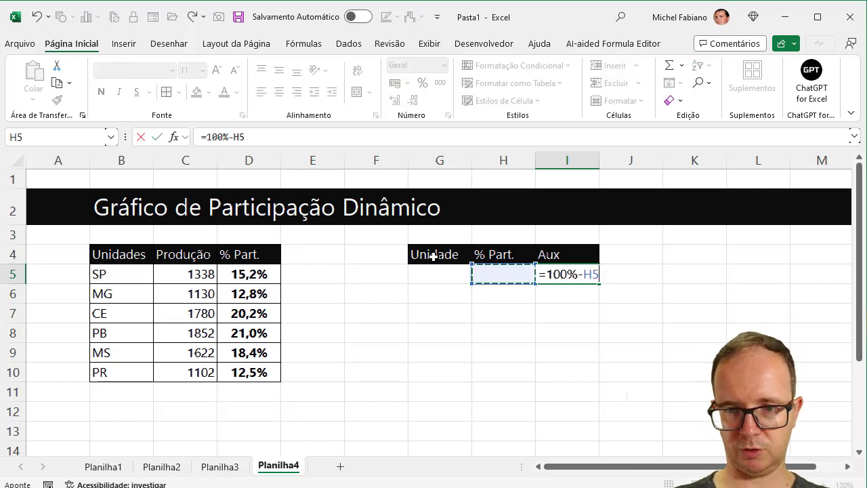
pyautogui.press('Return')
pyautogui.press('Up')
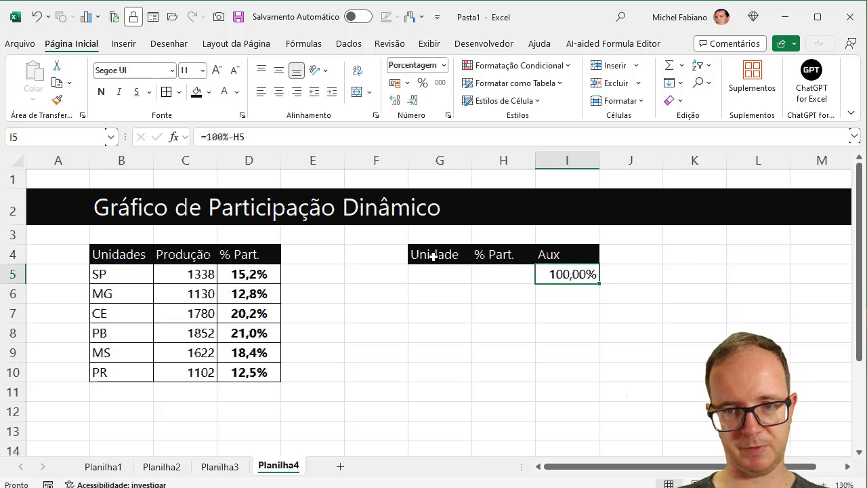
pyautogui.press('Left')
pyautogui.press('Left')
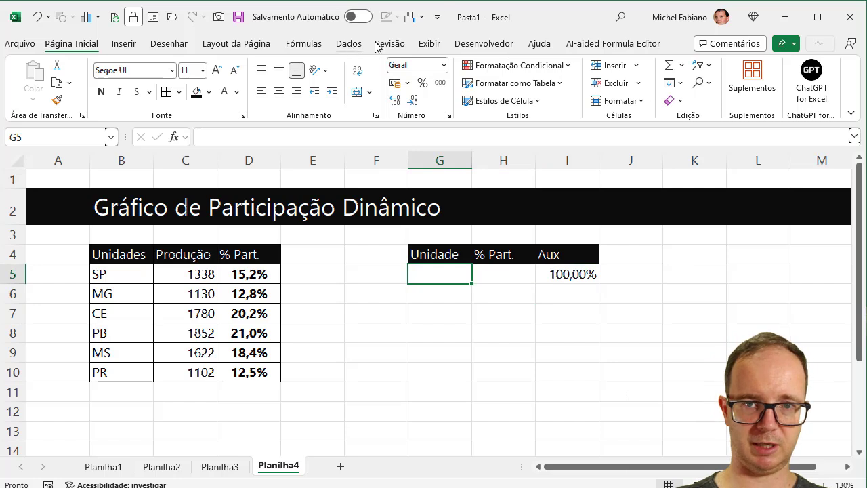
# Draw a combo box form control from the Developer tab over the title band.
pyautogui.click(484, 44)
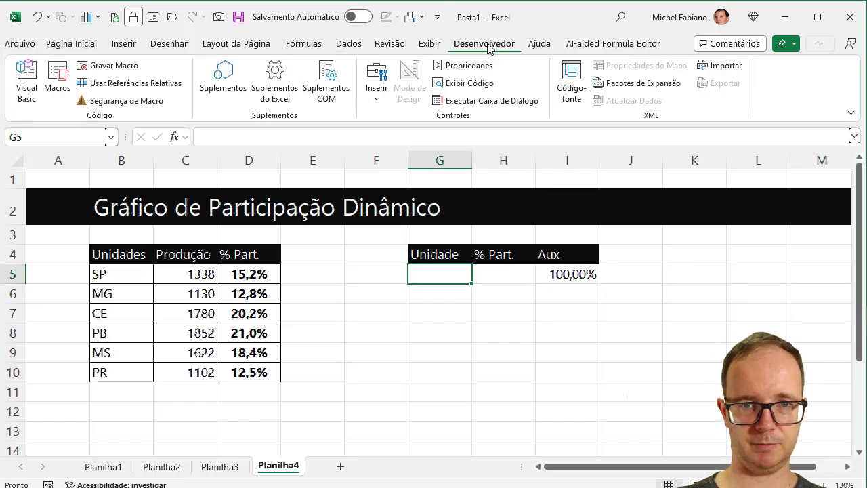
pyautogui.click(377, 85)
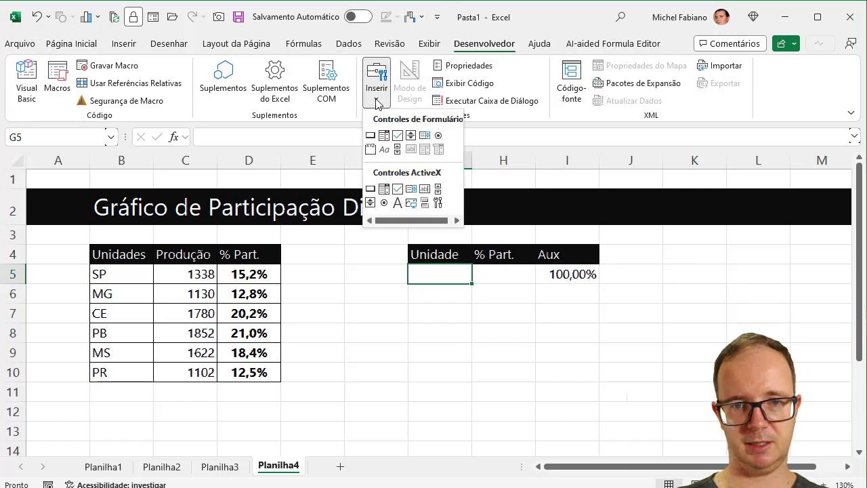
pyautogui.click(384, 137)
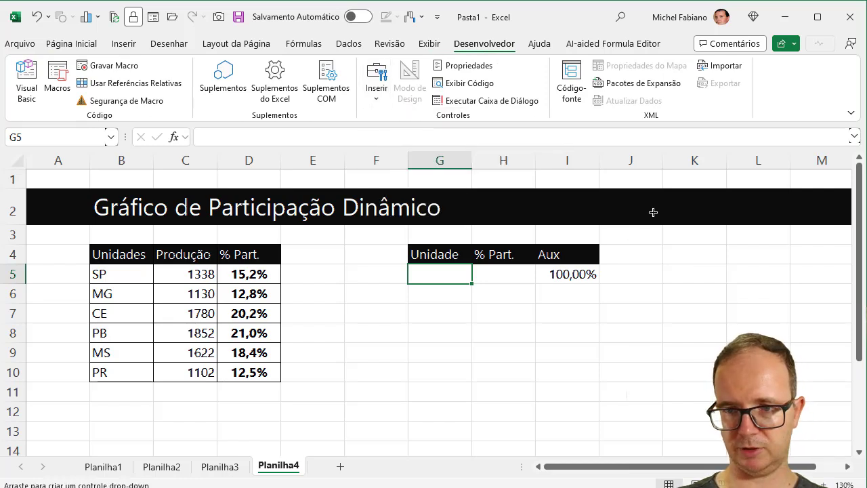
pyautogui.moveTo(652, 212); pyautogui.dragTo(752, 234)
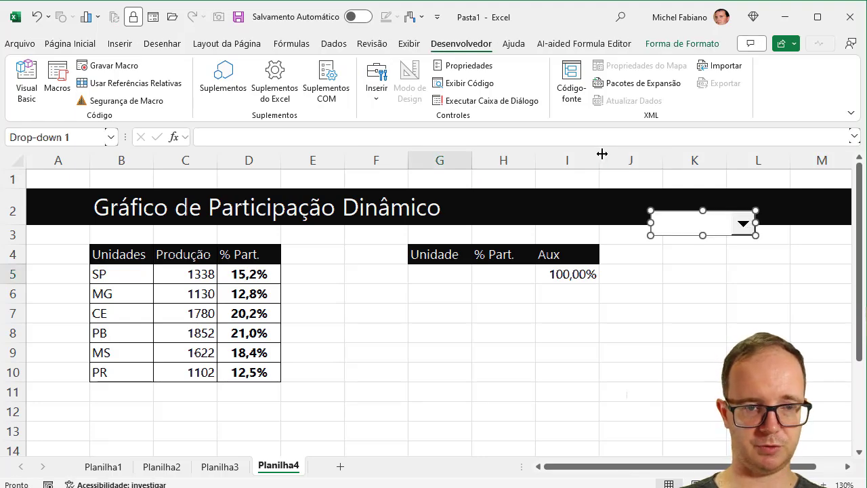
# Set the combo box input range to $B$5:$B$10 and its cell link to $G$7.
pyautogui.click(484, 68)
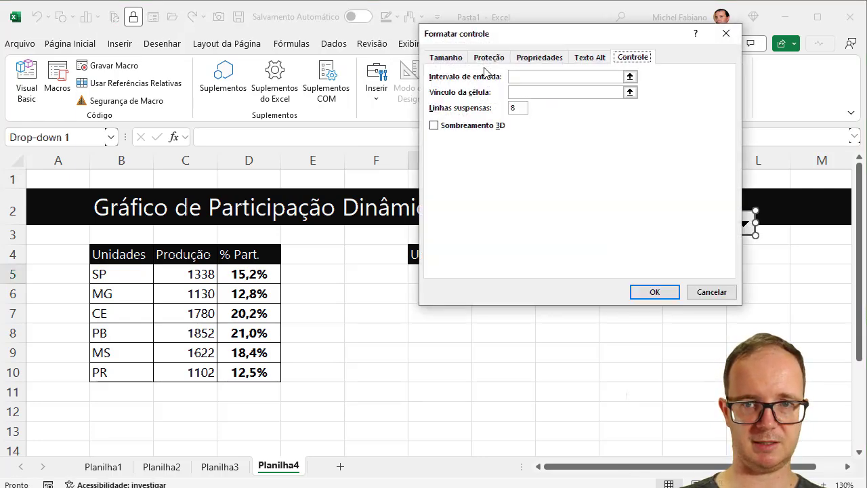
pyautogui.click(533, 77)
pyautogui.moveTo(130, 275); pyautogui.dragTo(124, 370)
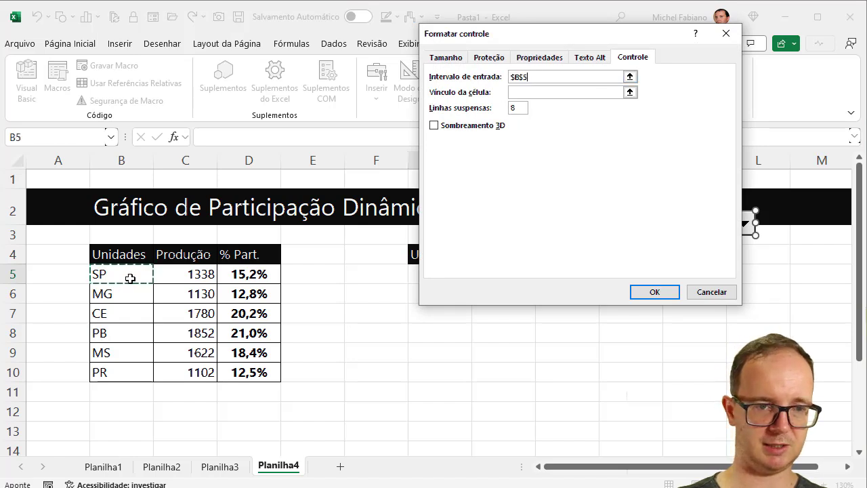
pyautogui.click(527, 93)
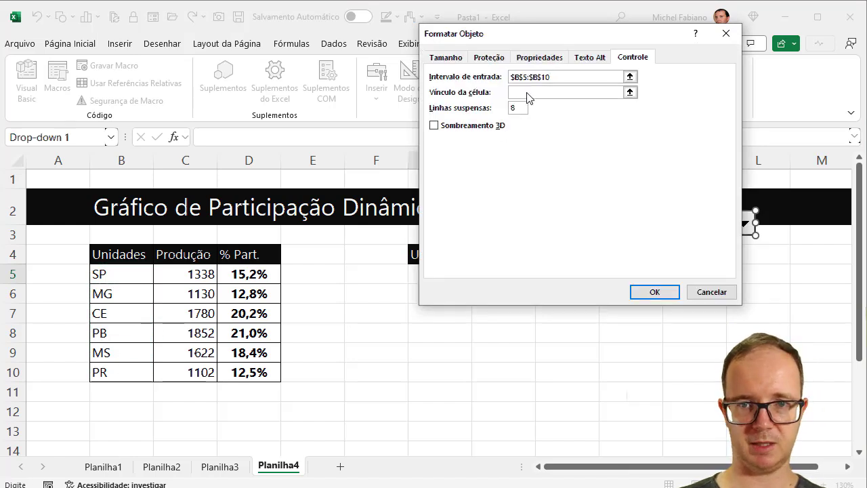
pyautogui.click(430, 316)
pyautogui.click(655, 292)
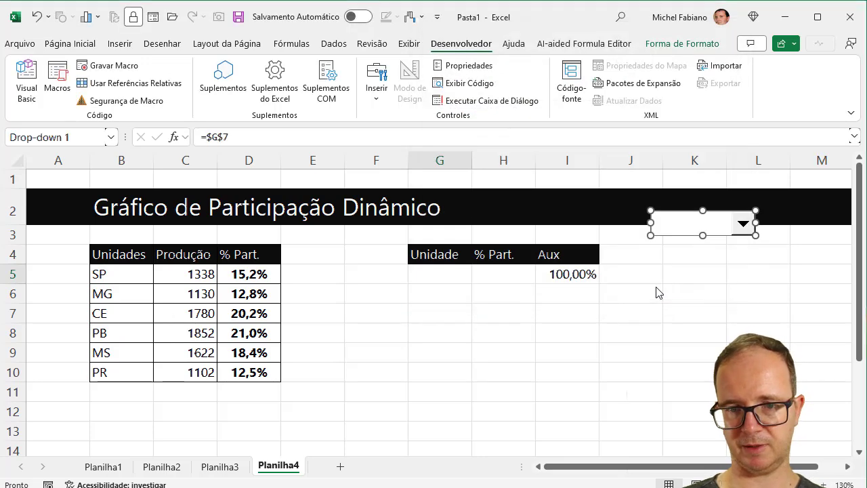
# Choose SP in the combo box so that G7 shows 1.
pyautogui.click(745, 247)
pyautogui.click(743, 227)
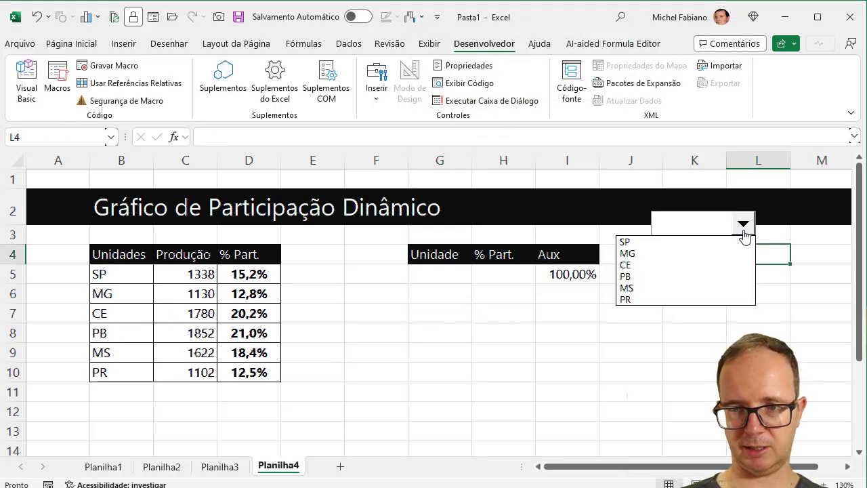
pyautogui.click(728, 242)
pyautogui.click(459, 315)
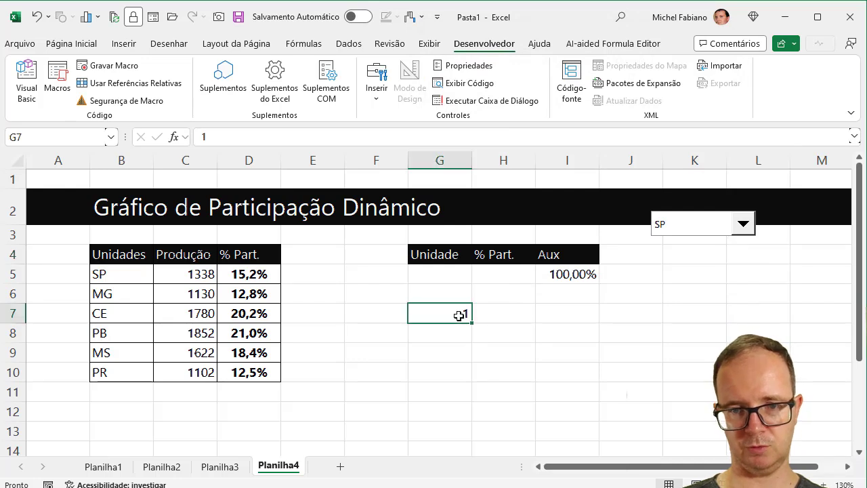
# Enter =ÍNDICE(B5:B10;G7) in G5 to return SP, then copy it into H5.
pyautogui.click(457, 274)
pyautogui.write('=')
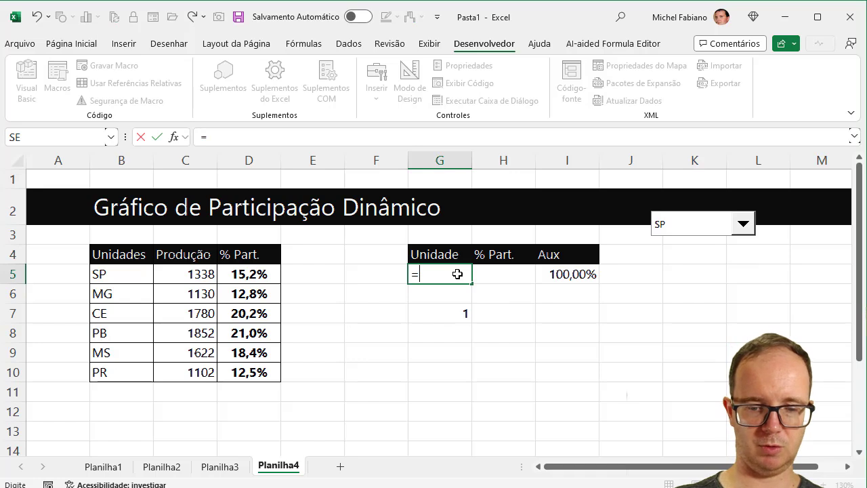
pyautogui.write('u')
pyautogui.press('BackSpace')
pyautogui.write('índ')
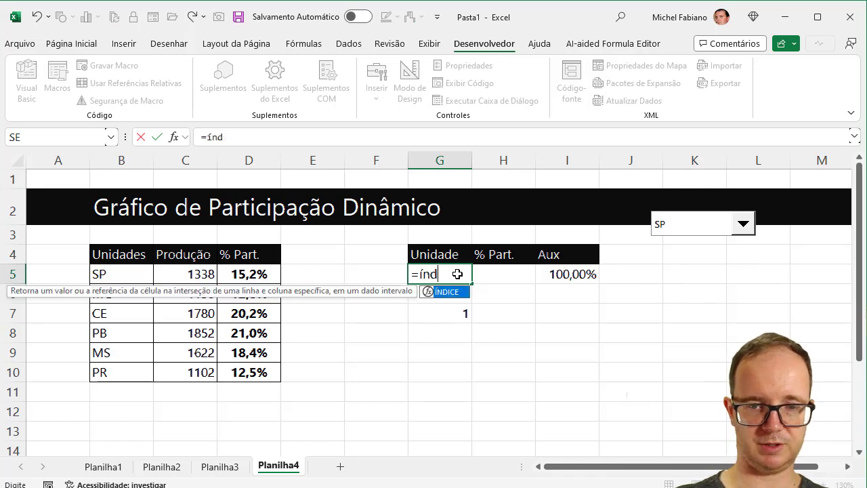
pyautogui.write('ice(')
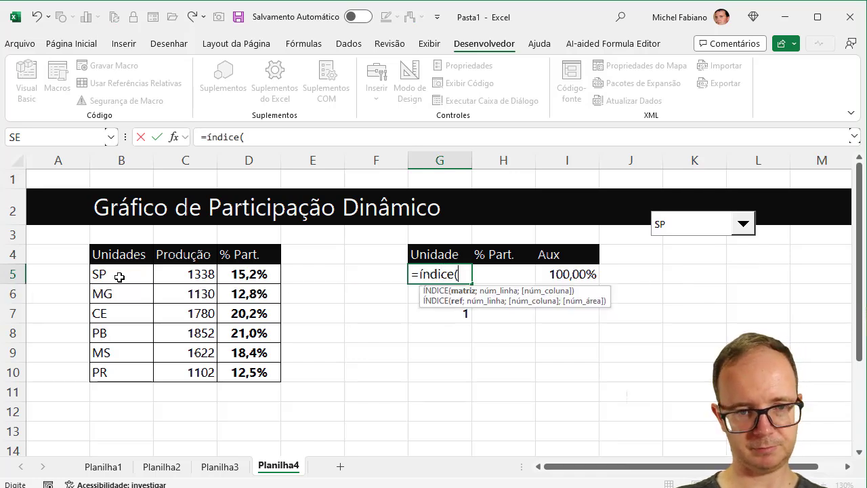
pyautogui.moveTo(120, 275); pyautogui.dragTo(124, 371)
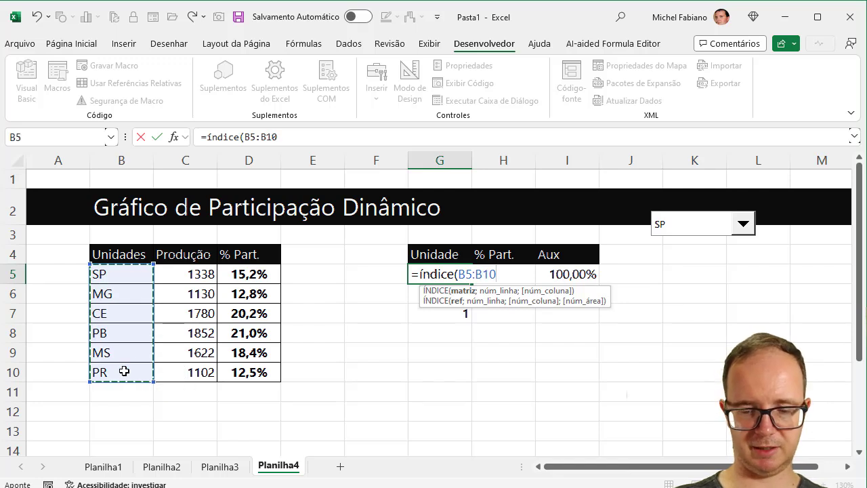
pyautogui.write(';')
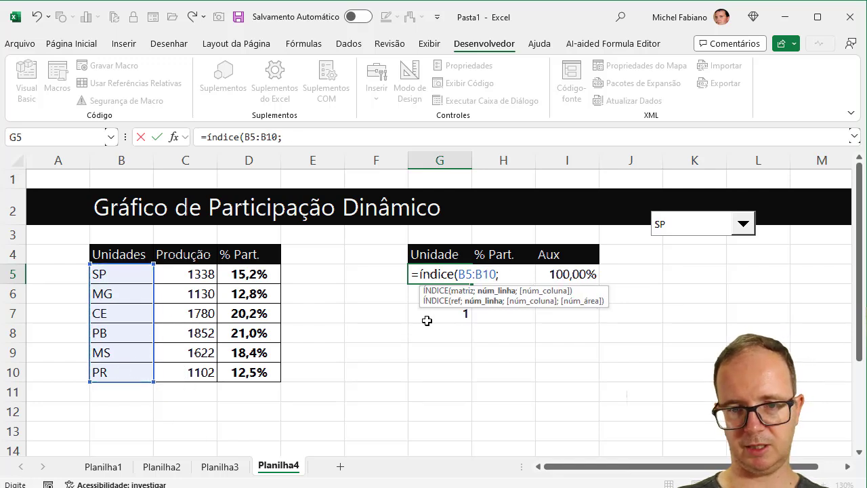
pyautogui.click(427, 321)
pyautogui.write(')')
pyautogui.press('Return')
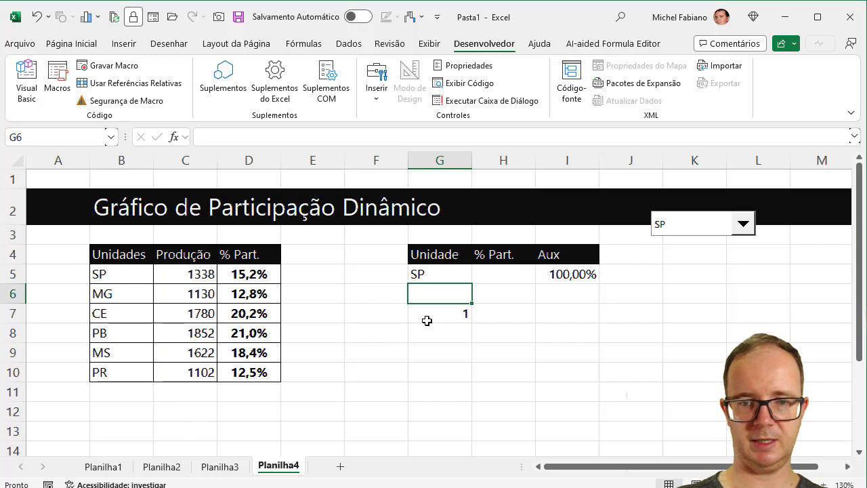
pyautogui.click(454, 270)
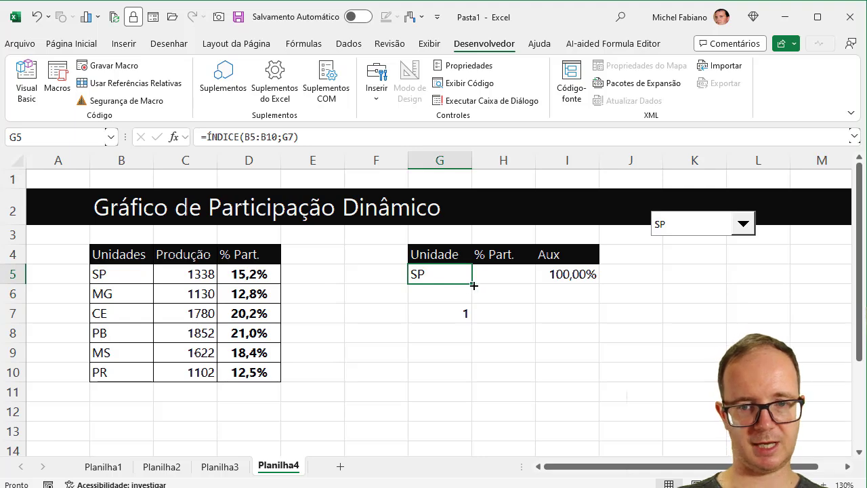
pyautogui.moveTo(473, 284); pyautogui.dragTo(513, 284)
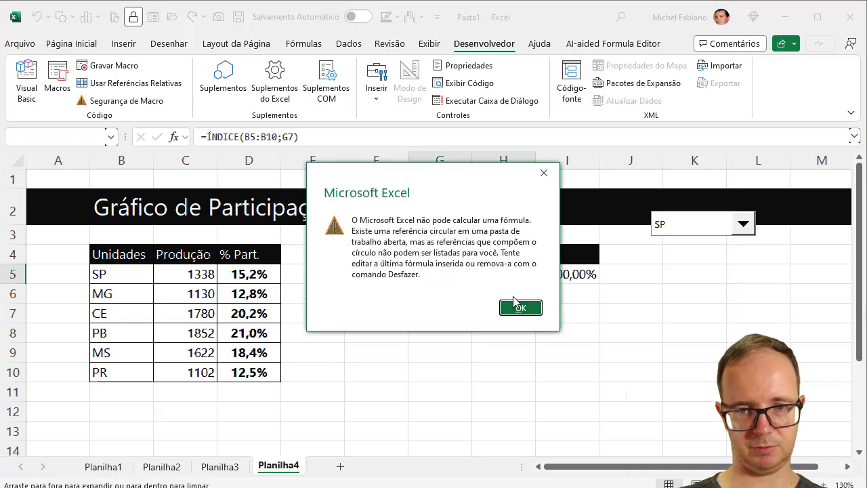
# Dismiss the circular reference warning, change H5's lookup reference to G7, and autofit column I.
pyautogui.click(519, 309)
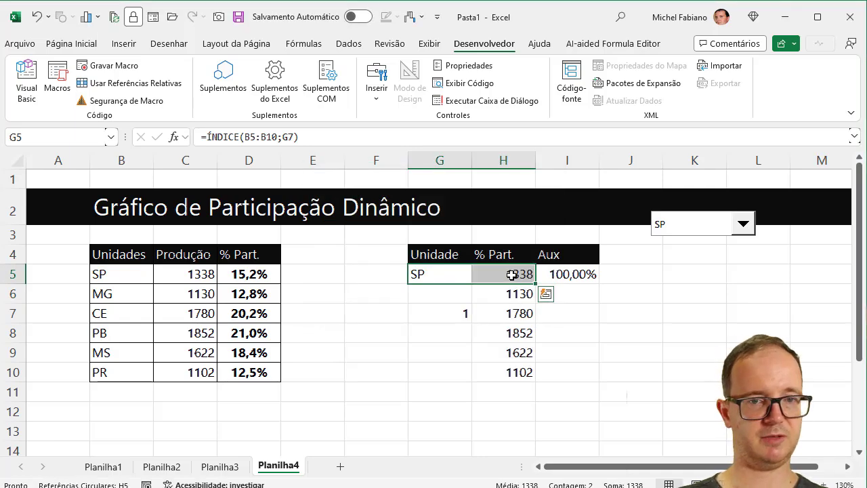
pyautogui.doubleClick(512, 275)
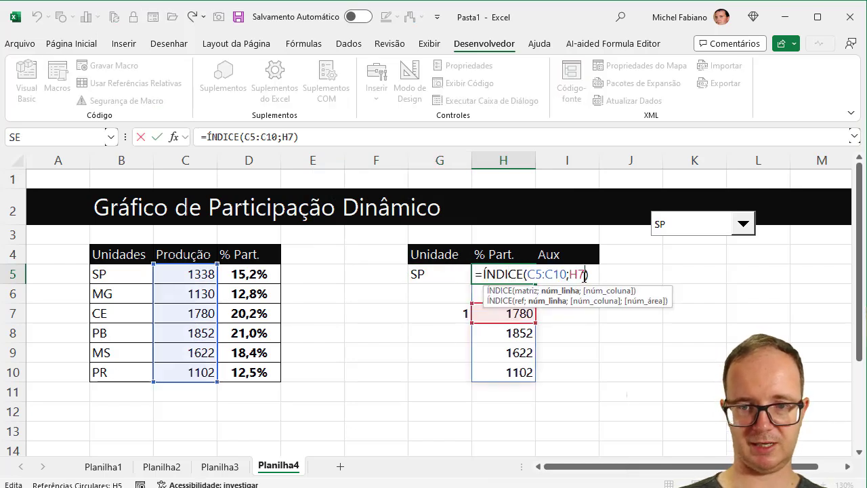
pyautogui.press('BackSpace')
pyautogui.press('BackSpace')
pyautogui.write('g')
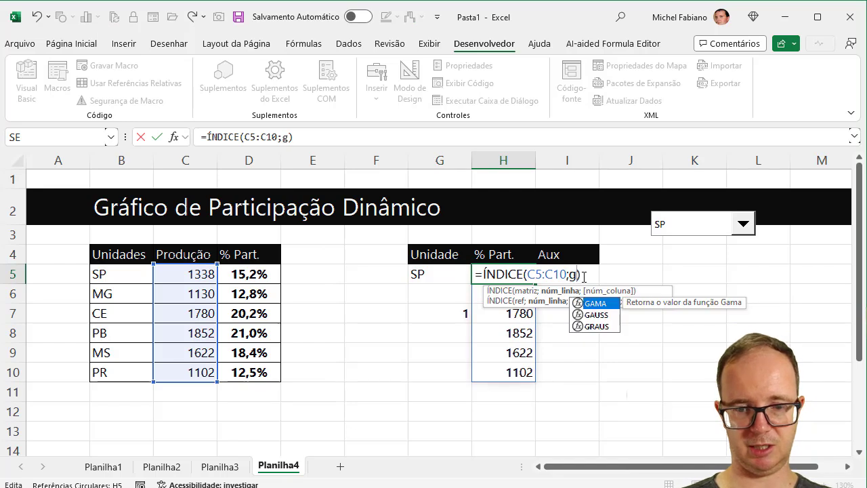
pyautogui.write('7')
pyautogui.press('Return')
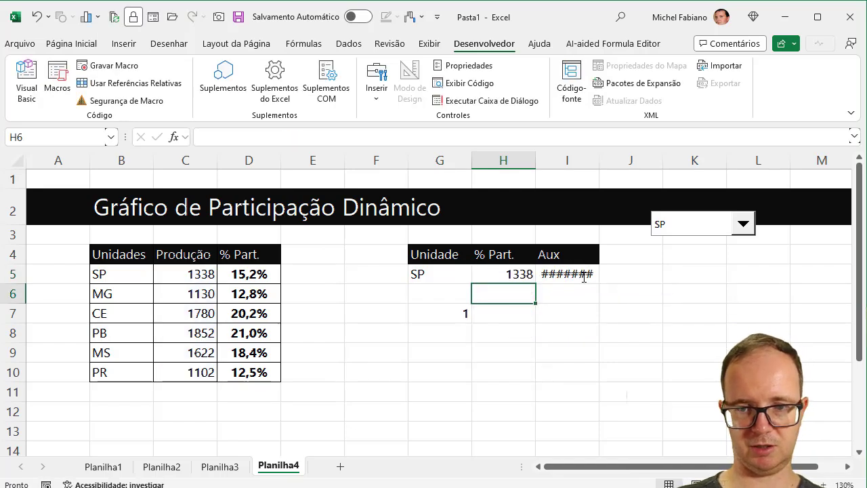
pyautogui.doubleClick(601, 165)
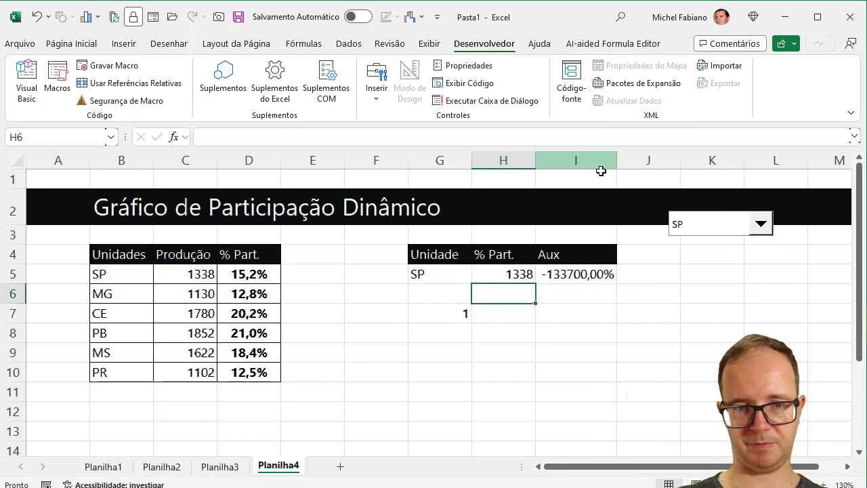
# Point H5's lookup at D5:D10 so it reads =ÍNDICE(D5:D10;G7).
pyautogui.click(512, 274)
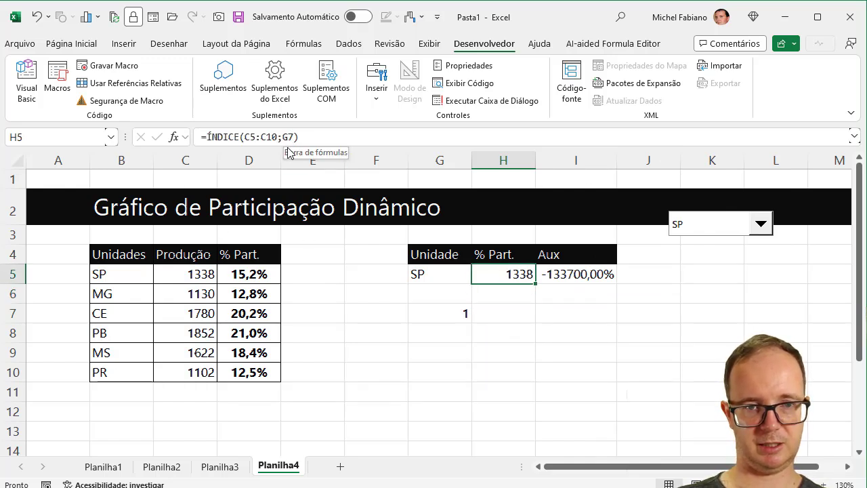
pyautogui.doubleClick(508, 276)
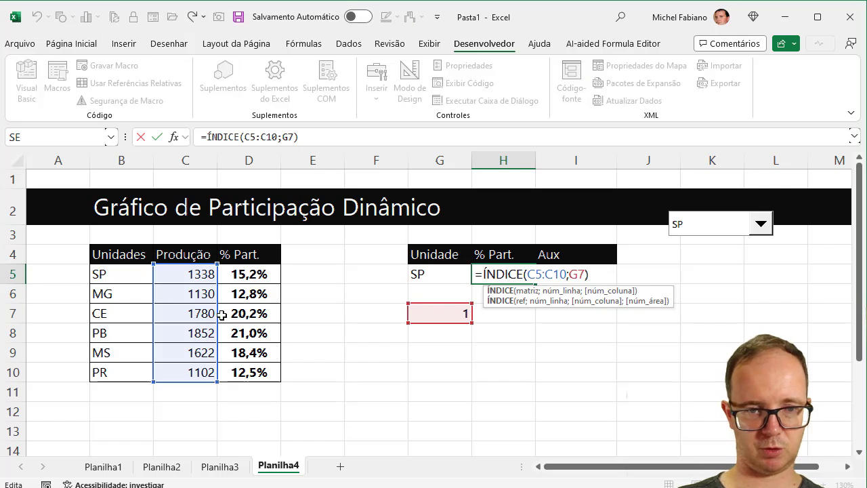
pyautogui.moveTo(218, 317); pyautogui.dragTo(252, 320)
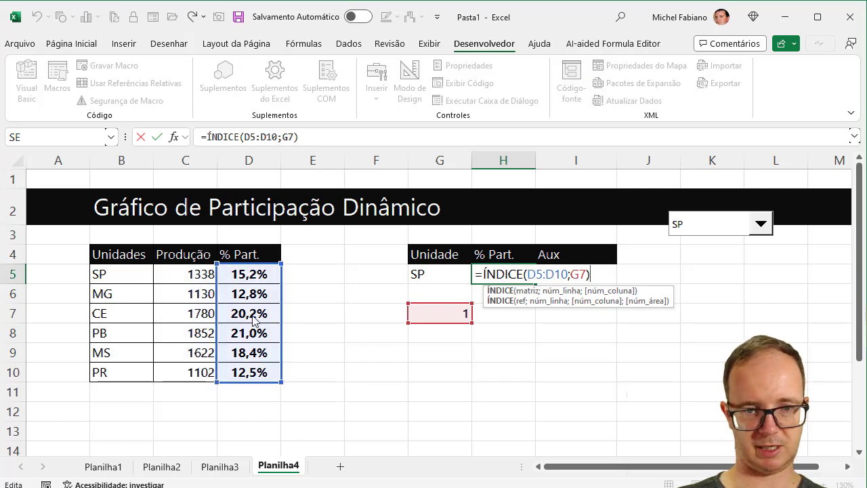
pyautogui.press('Return')
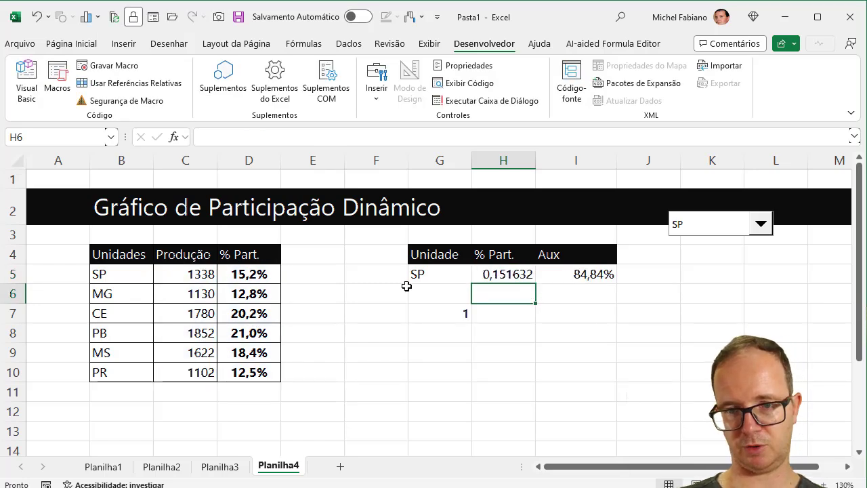
# Format H5 as a percentage so it shows 15%.
pyautogui.click(531, 273)
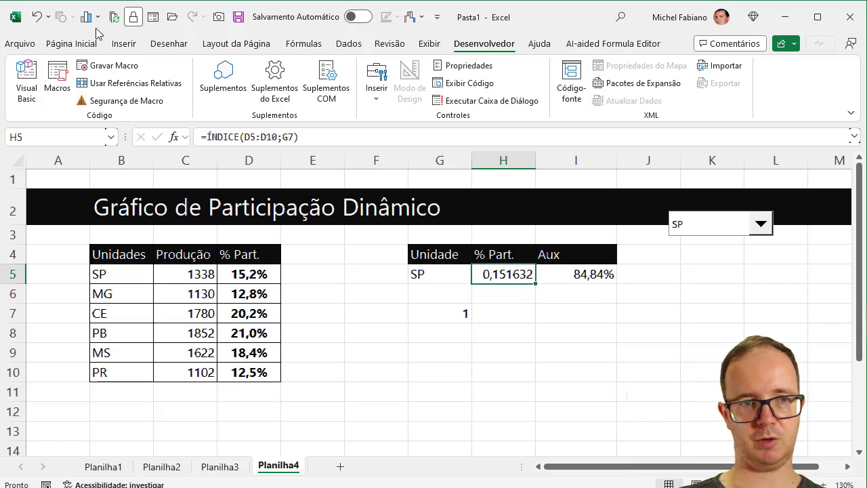
pyautogui.click(72, 43)
pyautogui.click(422, 83)
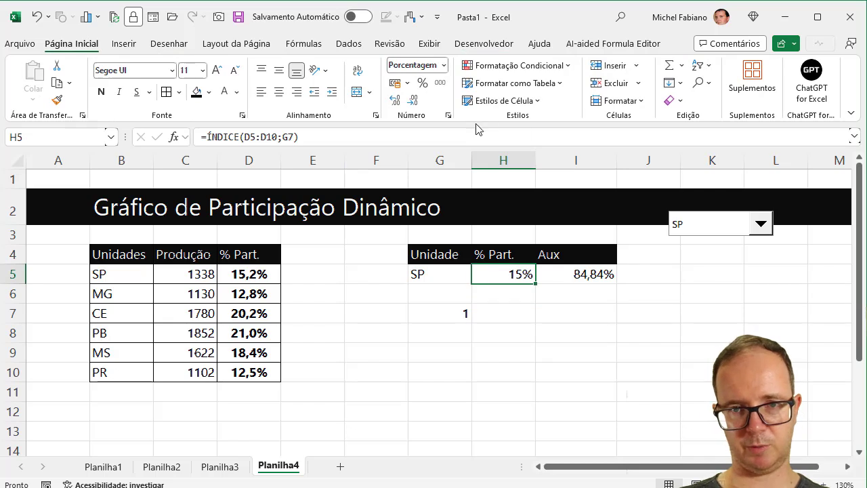
# Give H5 two decimals, then switch the unit through MG and CE to PB.
pyautogui.click(395, 102)
pyautogui.click(395, 102)
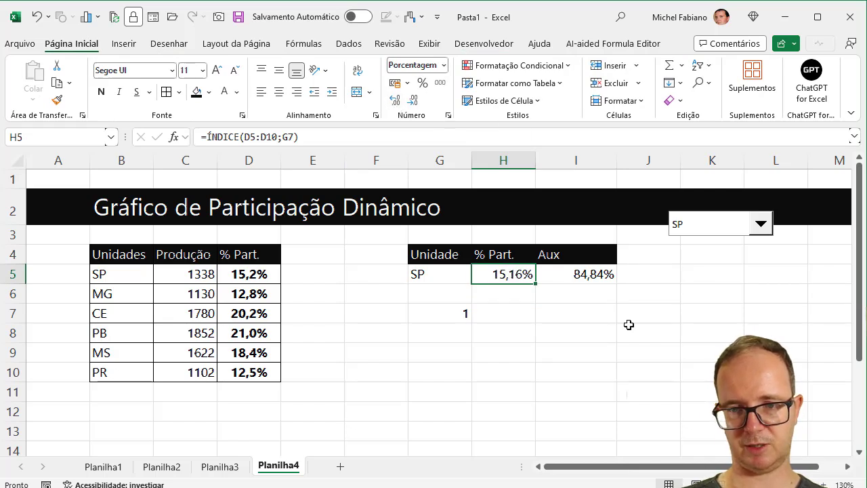
pyautogui.click(761, 224)
pyautogui.click(717, 253)
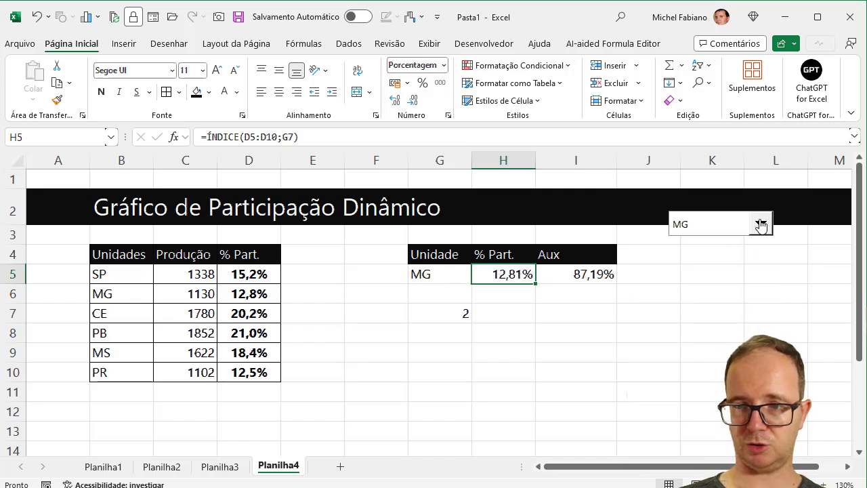
pyautogui.click(761, 224)
pyautogui.click(708, 265)
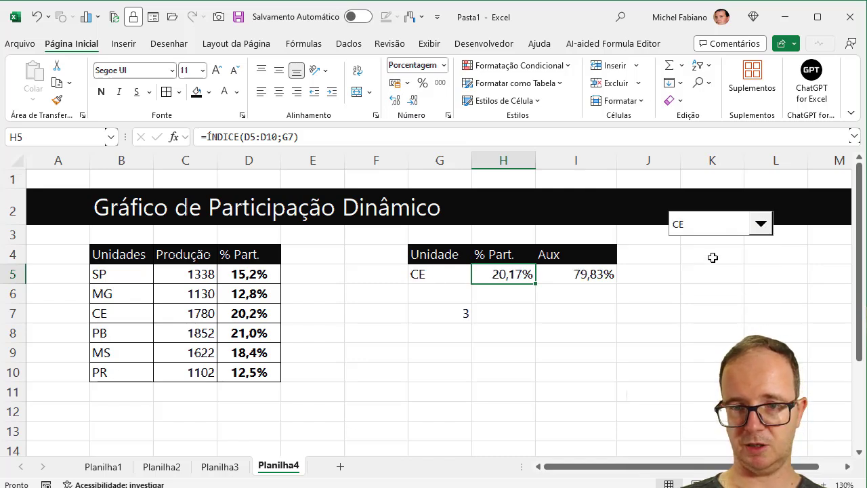
pyautogui.click(760, 225)
pyautogui.click(708, 277)
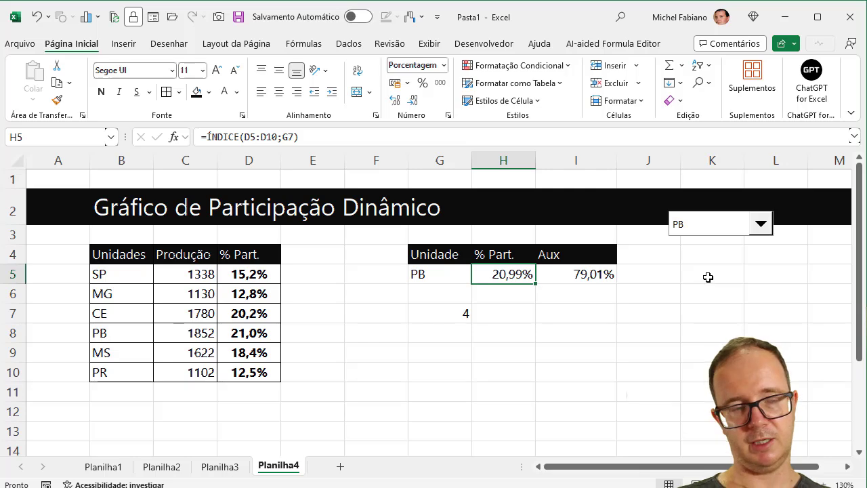
# Select H5:I5 as the chart's data range.
pyautogui.click(564, 279)
pyautogui.moveTo(561, 277); pyautogui.dragTo(576, 278)
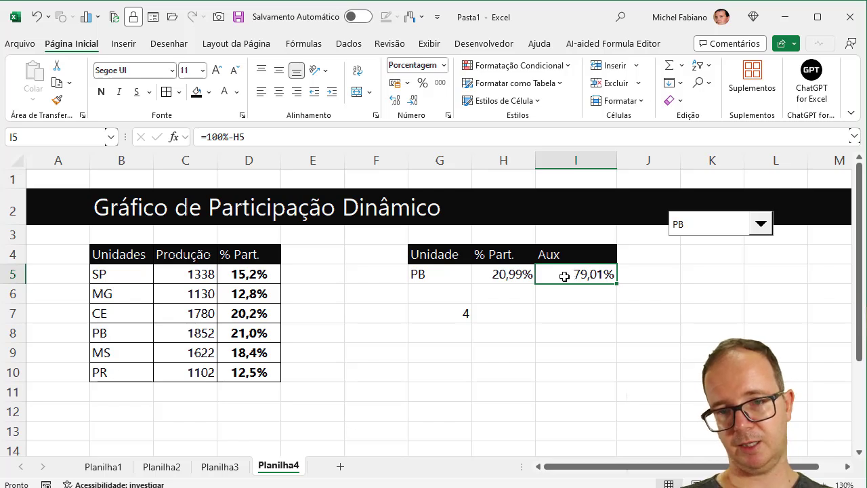
pyautogui.moveTo(520, 277); pyautogui.dragTo(554, 274)
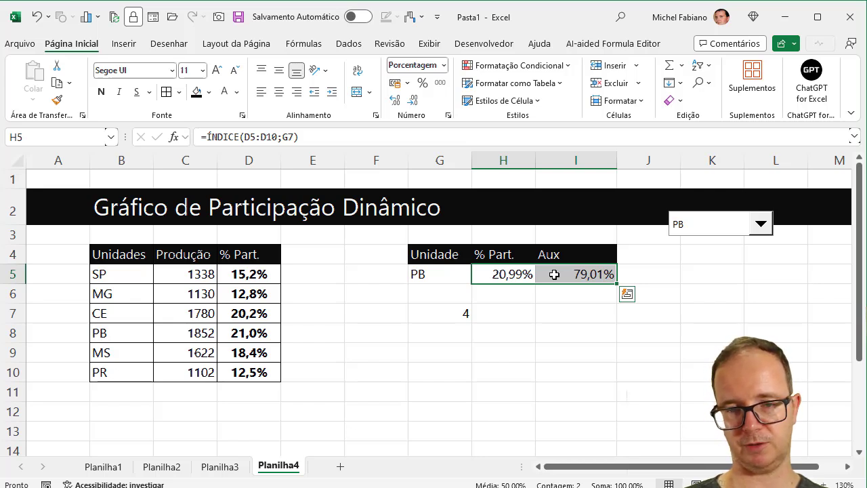
# Insert a doughnut chart of H5:I5.
pyautogui.click(124, 44)
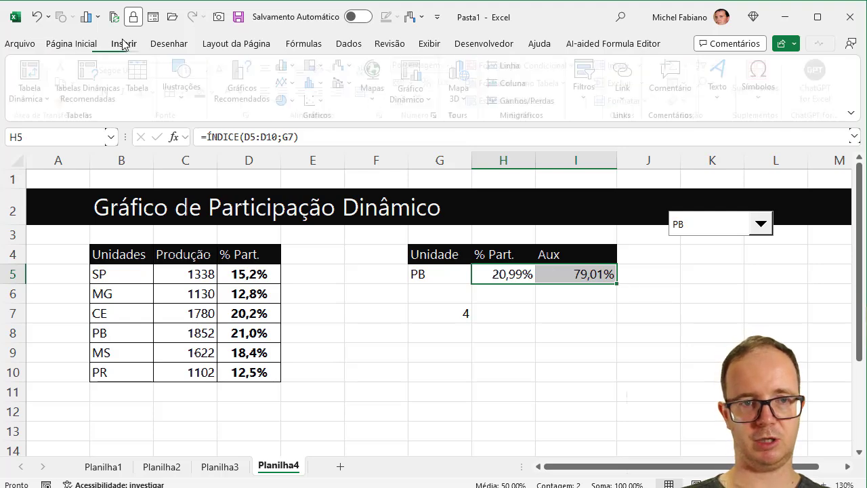
pyautogui.click(292, 100)
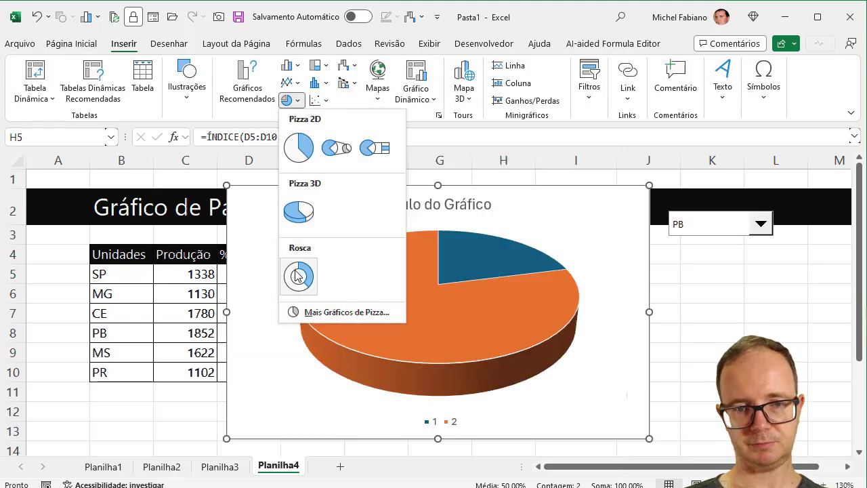
pyautogui.click(298, 276)
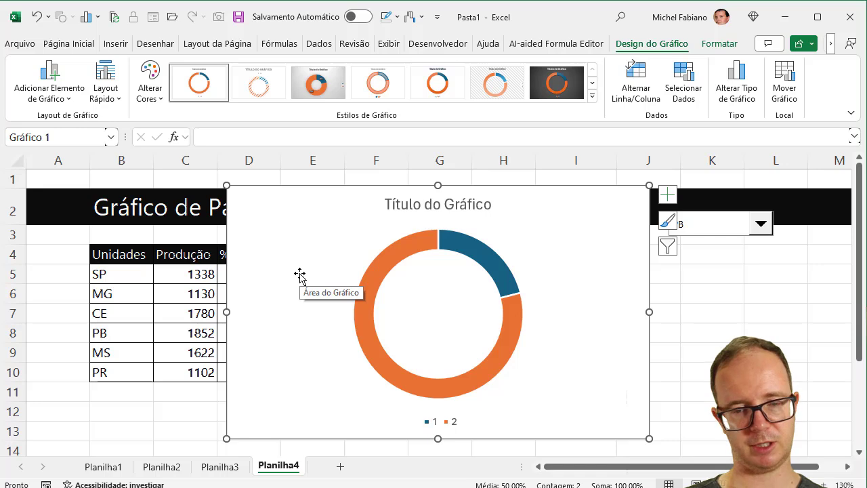
# Delete the legend, narrow the chart and move it right of the table.
pyautogui.click(442, 423)
pyautogui.press('Delete')
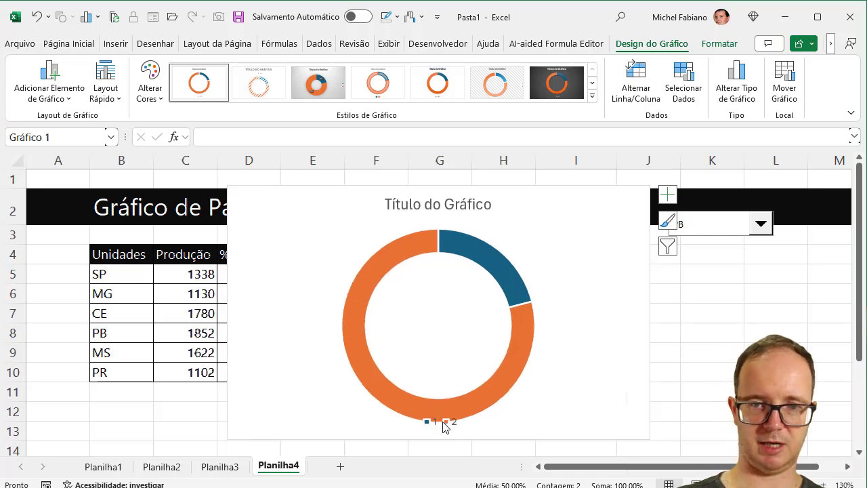
pyautogui.moveTo(649, 312); pyautogui.dragTo(454, 313)
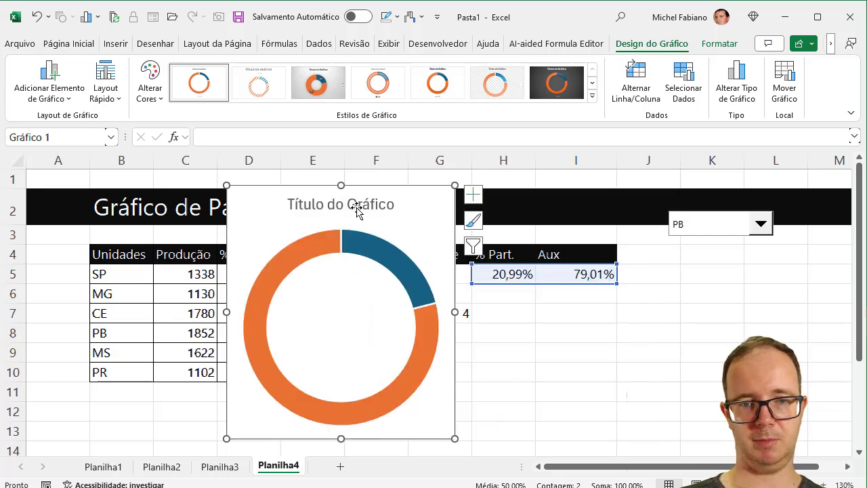
pyautogui.moveTo(371, 187); pyautogui.dragTo(549, 243)
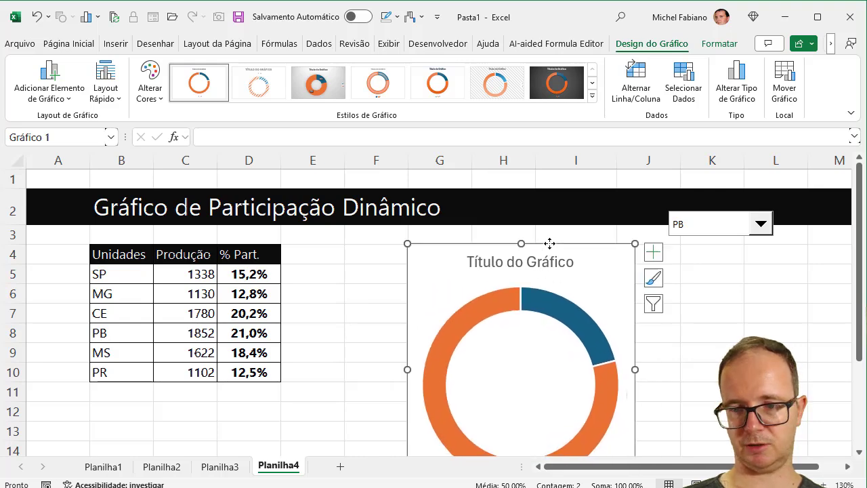
# Drag the chart's bottom edge up to make it shorter.
pyautogui.scroll(-1, 418, 440)
pyautogui.scroll(-1, 418, 440)
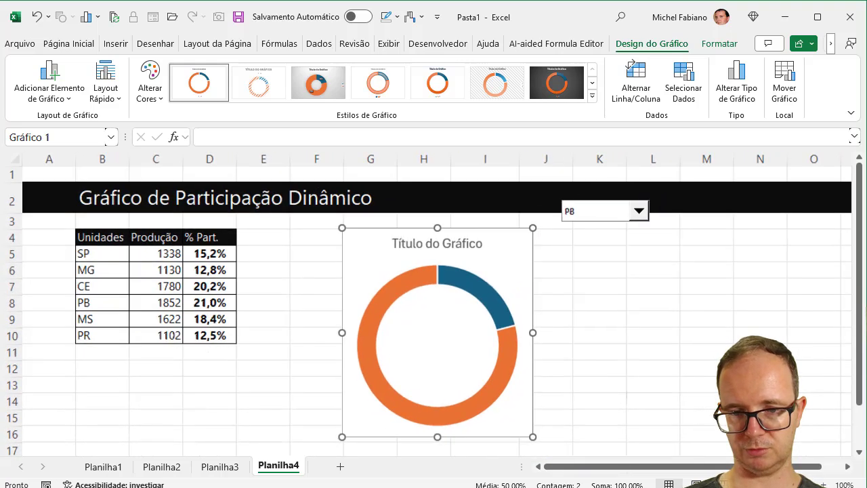
pyautogui.scroll(-1, 418, 440)
pyautogui.moveTo(401, 414); pyautogui.dragTo(399, 381)
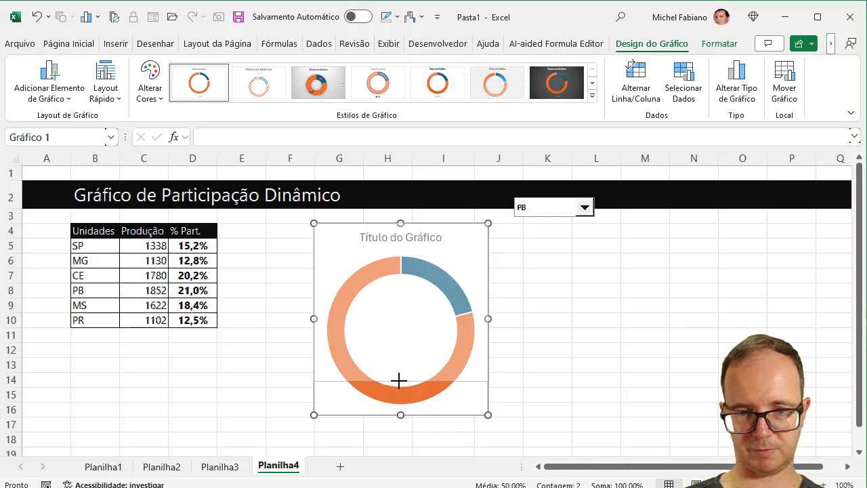
# Retitle the chart 'Faturamento' and move the title to the left edge.
pyautogui.click(425, 237)
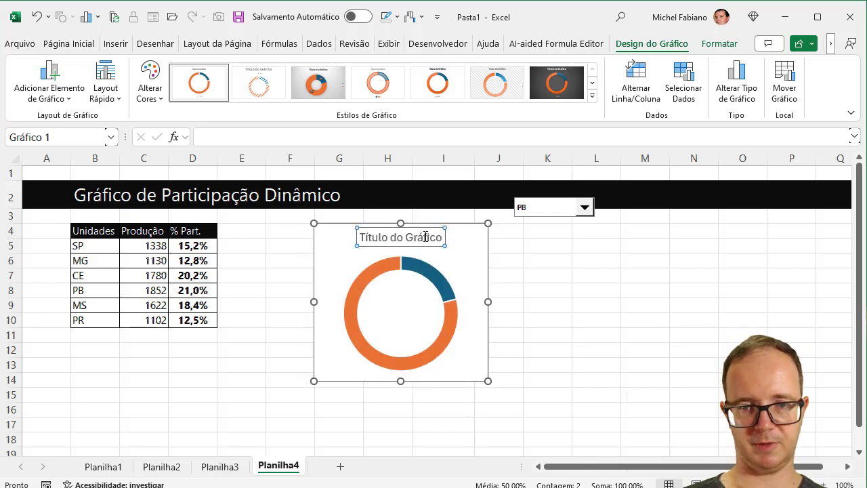
pyautogui.tripleClick(426, 237)
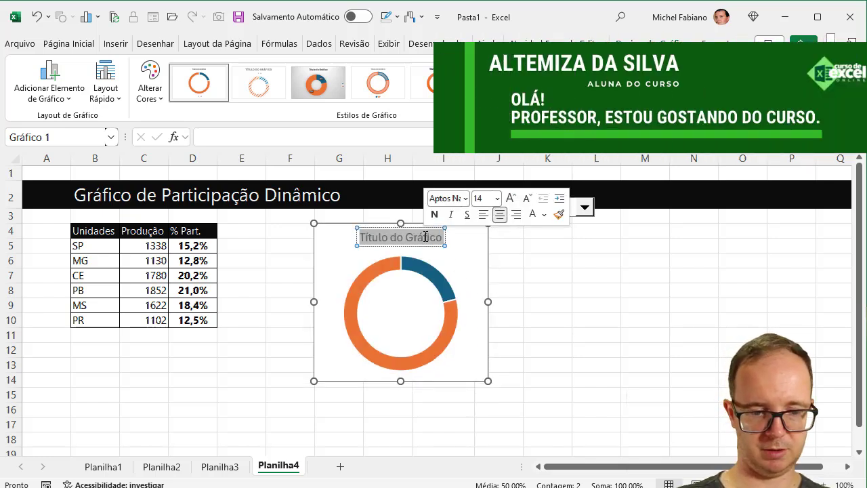
pyautogui.press('BackSpace')
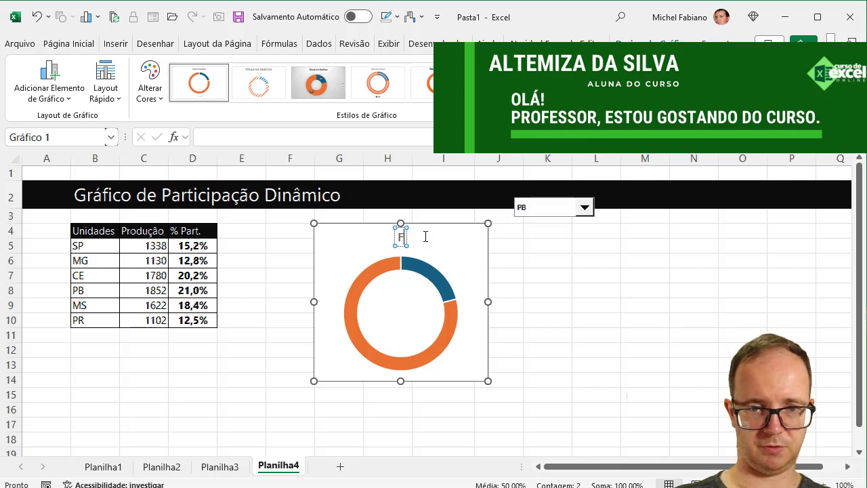
pyautogui.write('Faturamento')
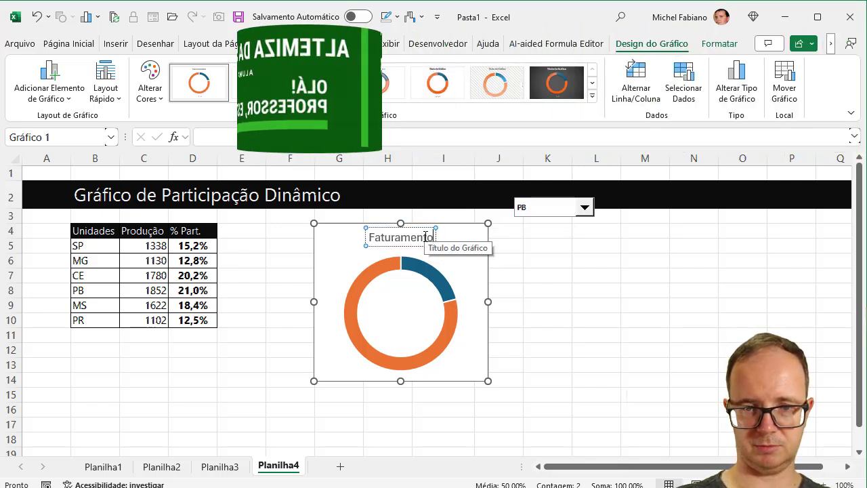
pyautogui.moveTo(412, 248); pyautogui.dragTo(366, 248)
# Move the unit dropdown onto the chart's top-right corner and bring it to the front.
pyautogui.keyDown('ctrl'); pyautogui.click(557, 206); pyautogui.keyUp('ctrl')
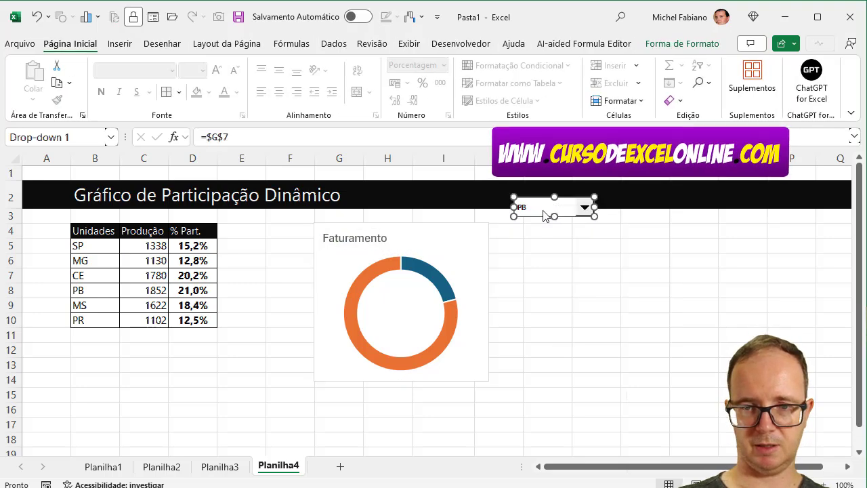
pyautogui.moveTo(557, 206); pyautogui.dragTo(439, 244)
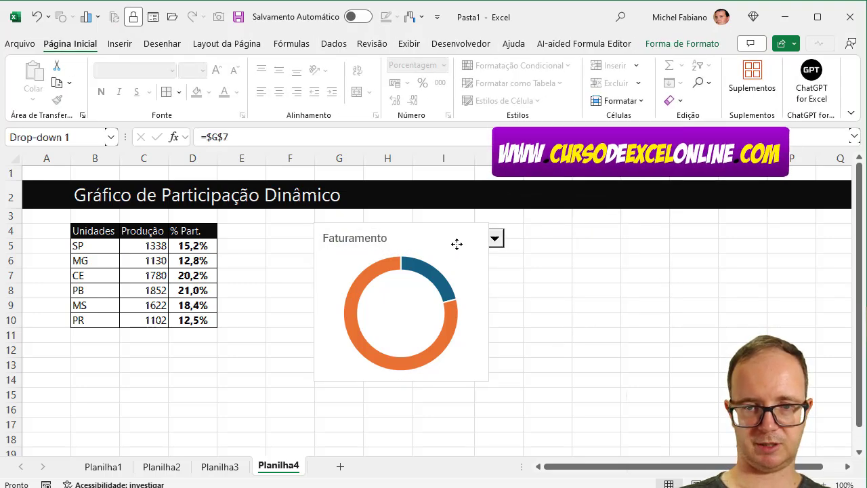
pyautogui.click(461, 242)
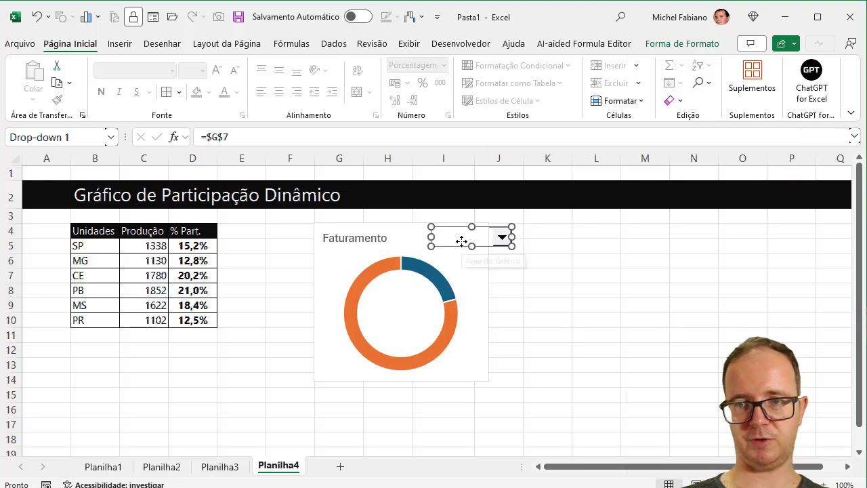
pyautogui.click(689, 45)
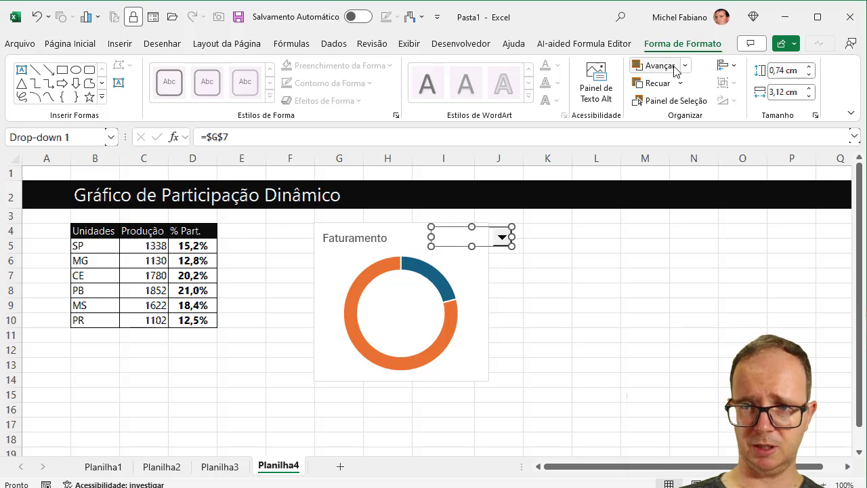
pyautogui.click(684, 65)
pyautogui.click(689, 102)
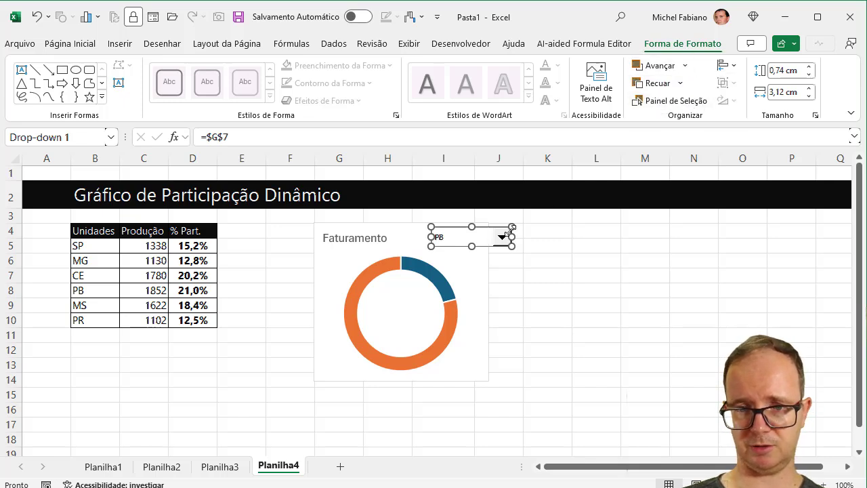
pyautogui.moveTo(510, 236)
pyautogui.mouseDown()
pyautogui.moveTo(453, 234)
pyautogui.moveTo(468, 242)
pyautogui.mouseUp()
# Test the dropdown by choosing SP, then MG, then back to PB, and select the chart.
pyautogui.click(526, 246)
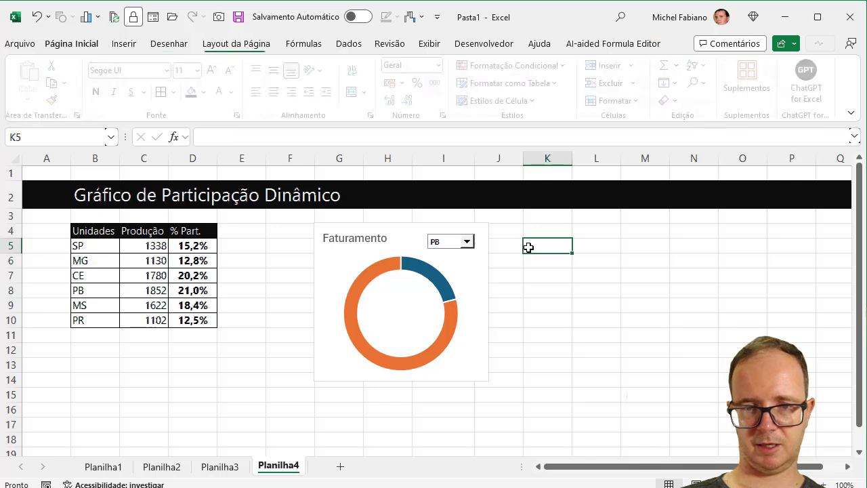
pyautogui.click(467, 243)
pyautogui.click(470, 252)
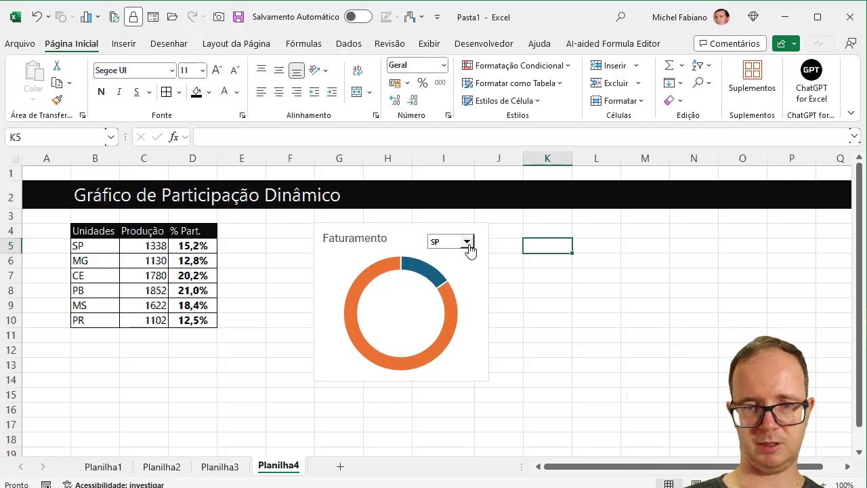
pyautogui.click(468, 242)
pyautogui.click(452, 261)
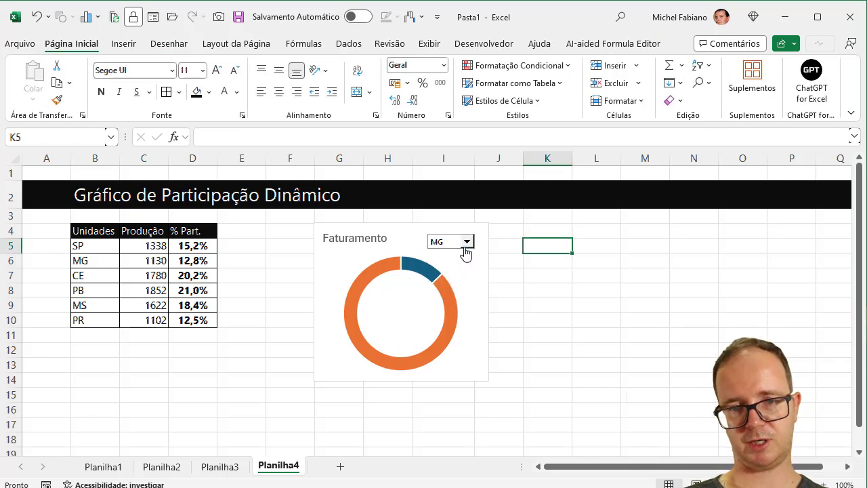
pyautogui.click(468, 242)
pyautogui.click(452, 279)
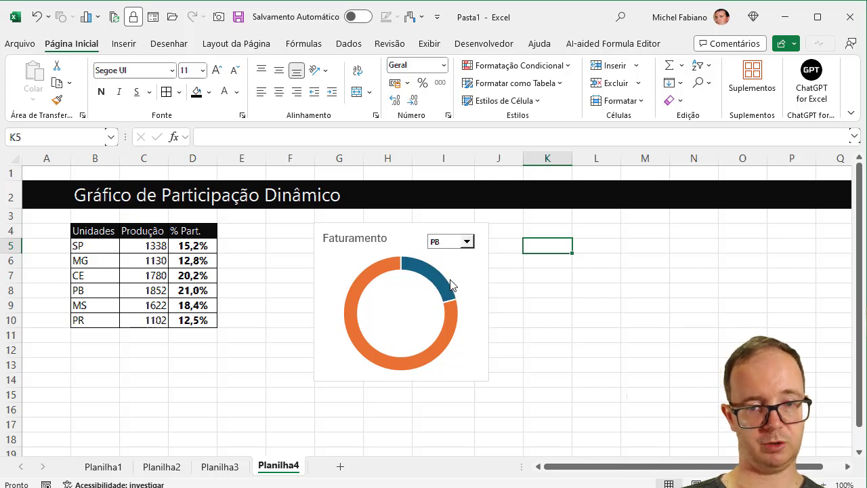
pyautogui.click(478, 271)
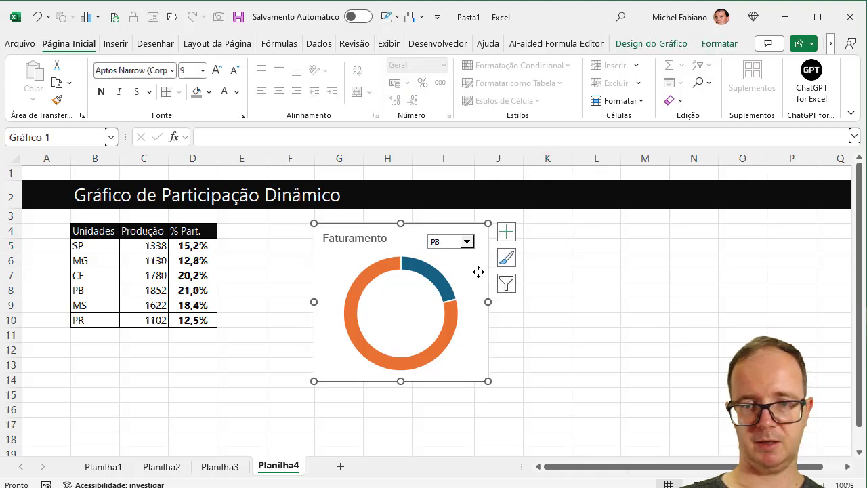
pyautogui.click(651, 43)
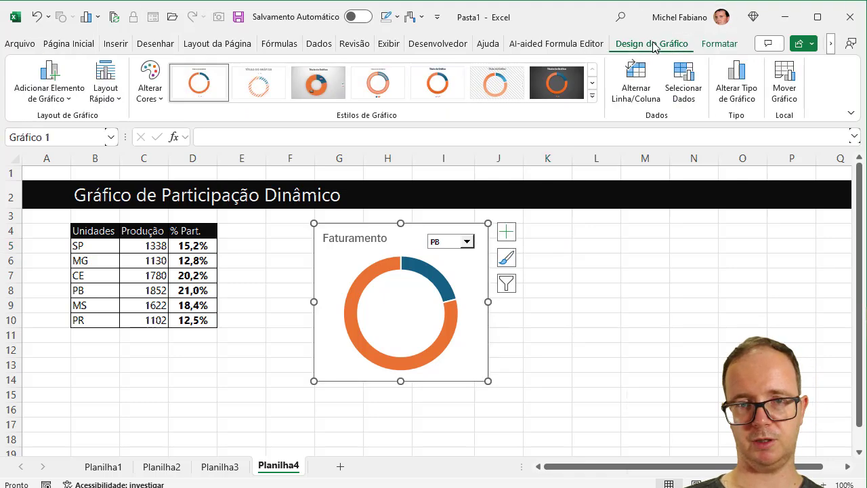
# Fill the chart area with Ameixa escuro 50% and open the Mais Gradientes settings.
pyautogui.click(719, 43)
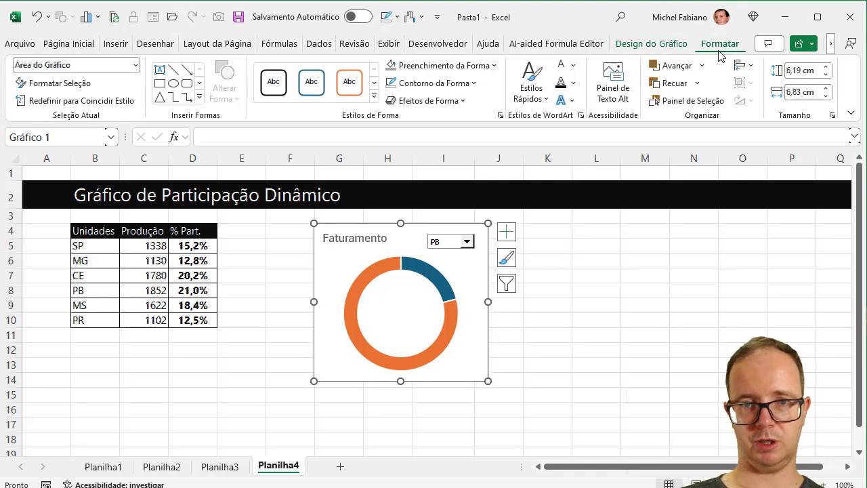
pyautogui.click(485, 66)
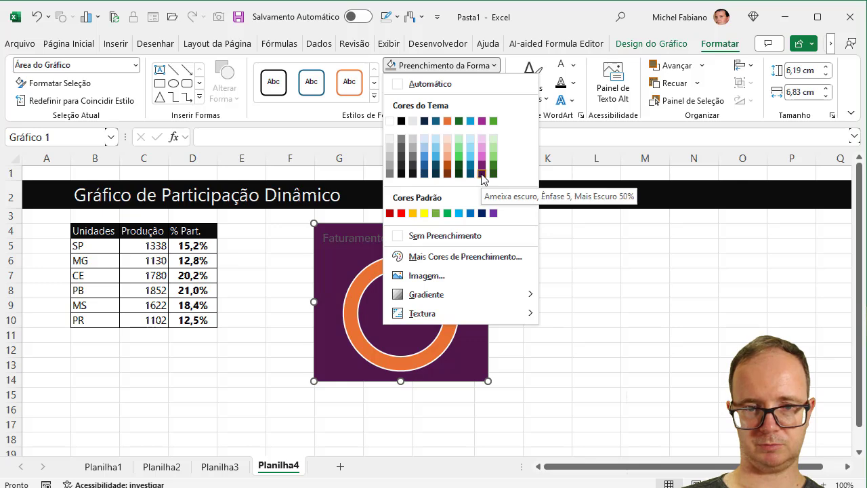
pyautogui.click(482, 175)
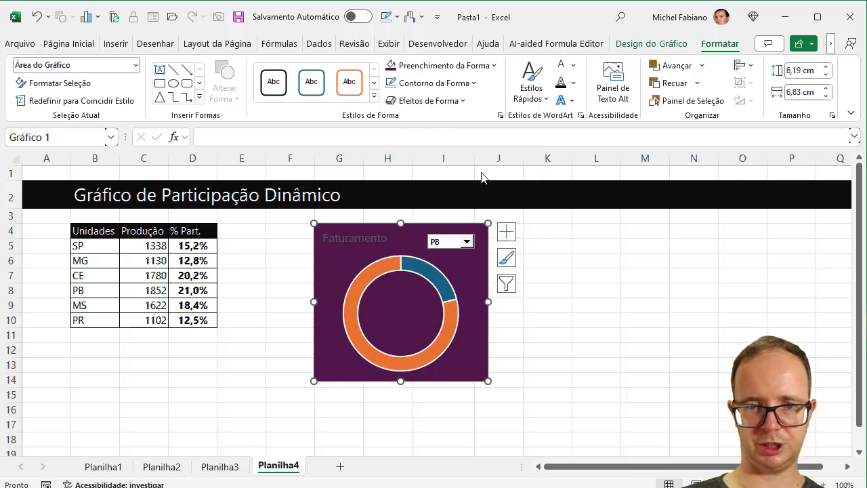
pyautogui.click(493, 66)
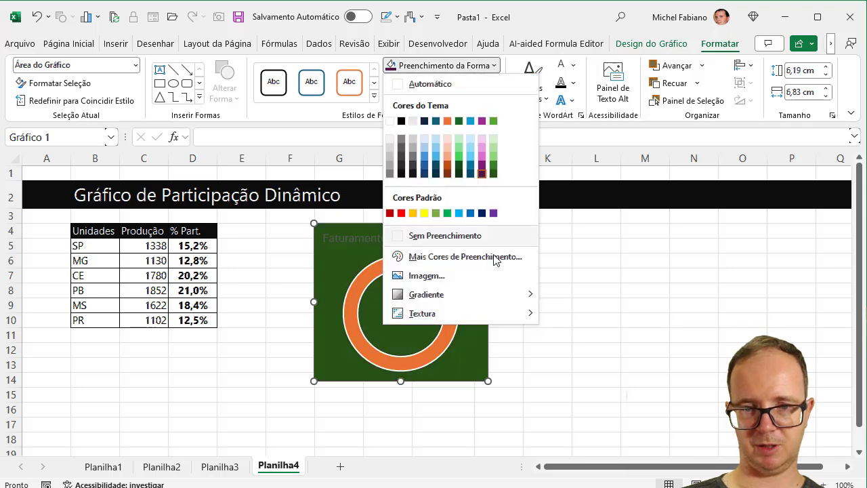
pyautogui.moveTo(426, 295)
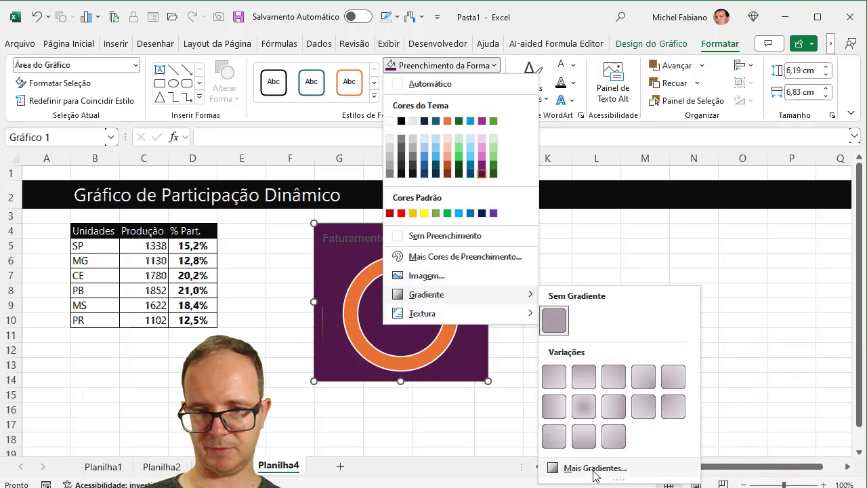
pyautogui.click(594, 469)
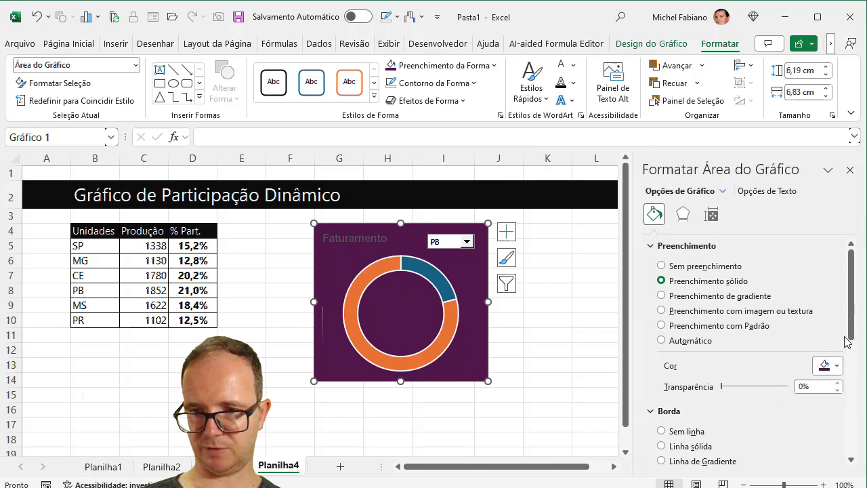
# Switch the chart background to a gradient and color its first and middle stops purple.
pyautogui.click(744, 299)
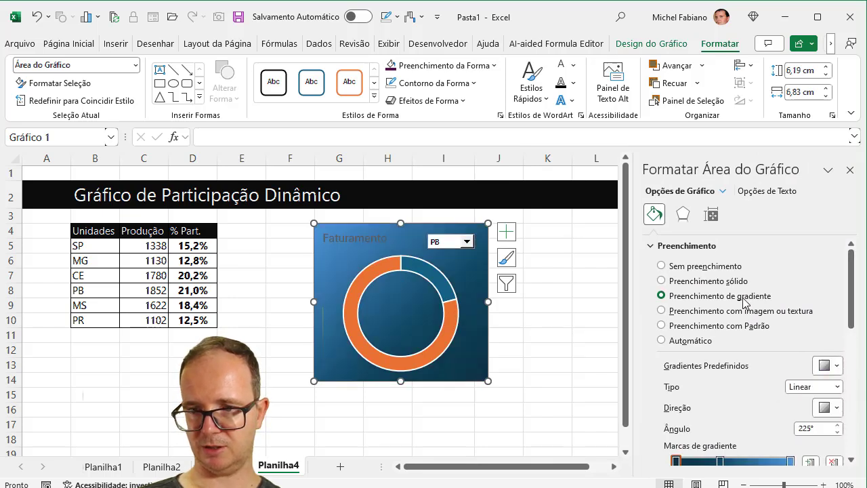
pyautogui.scroll(-4, 797, 324)
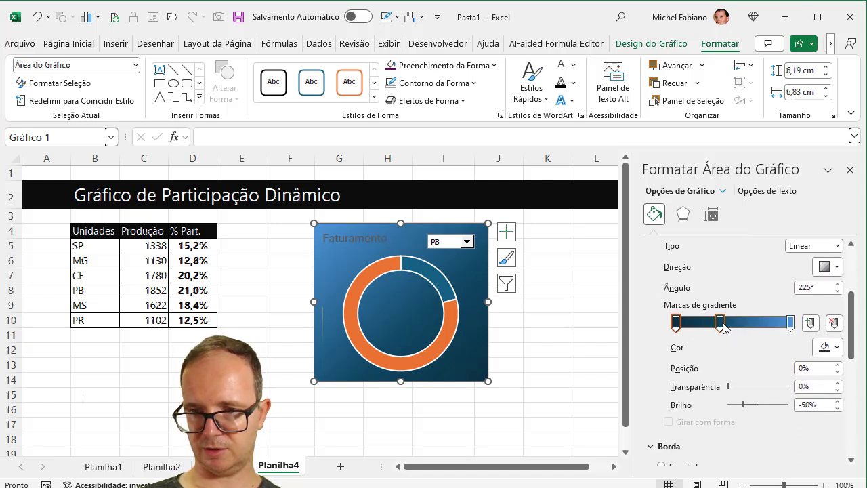
pyautogui.click(676, 324)
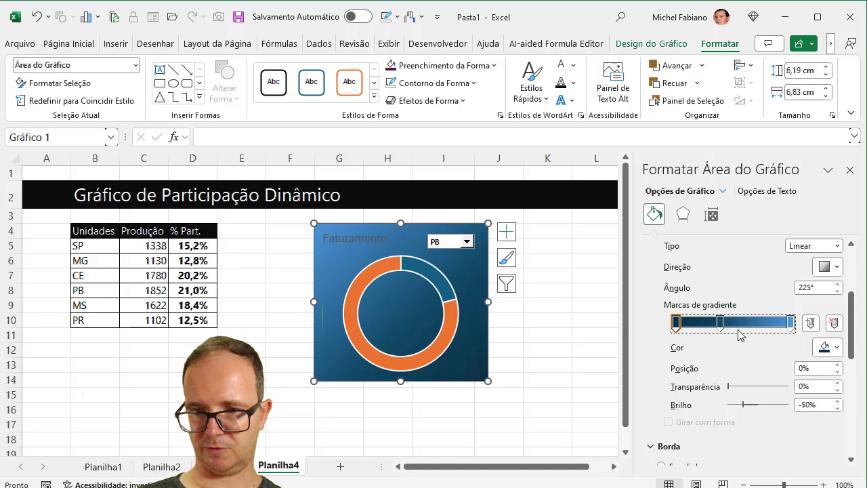
pyautogui.click(837, 350)
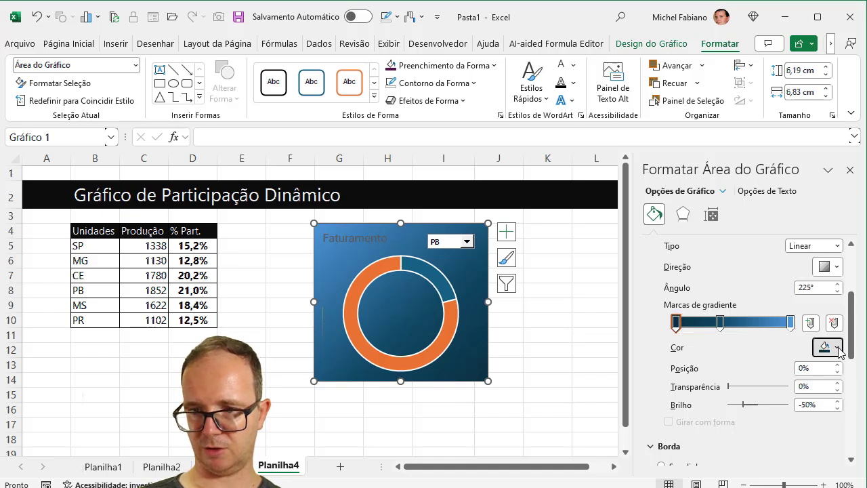
pyautogui.click(846, 271)
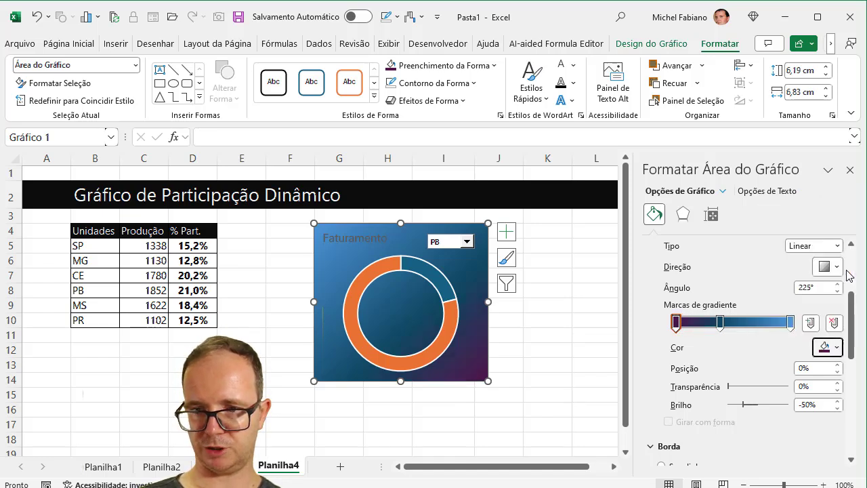
pyautogui.click(722, 323)
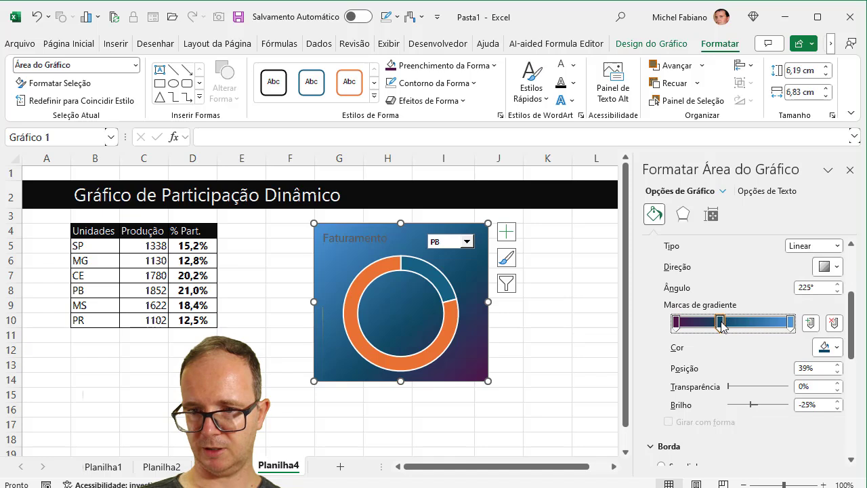
pyautogui.click(837, 349)
pyautogui.click(850, 267)
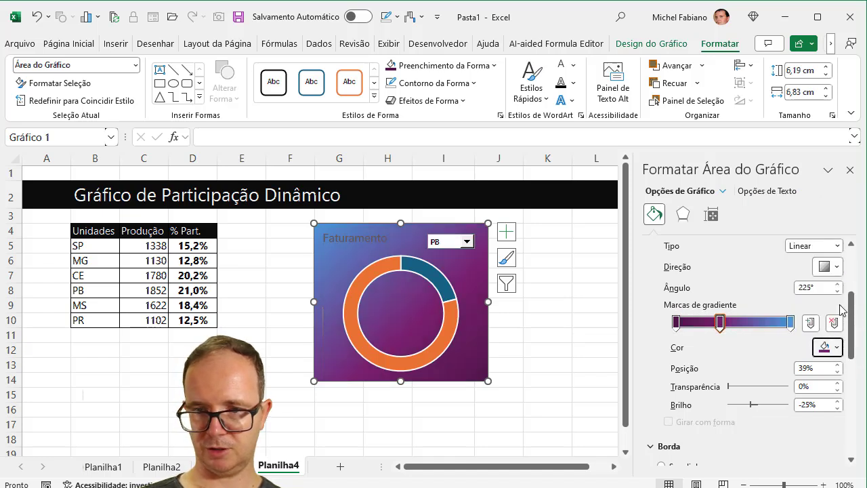
# Make the last gradient stop purple, shift the middle stop right, and close the pane.
pyautogui.click(790, 323)
pyautogui.click(838, 349)
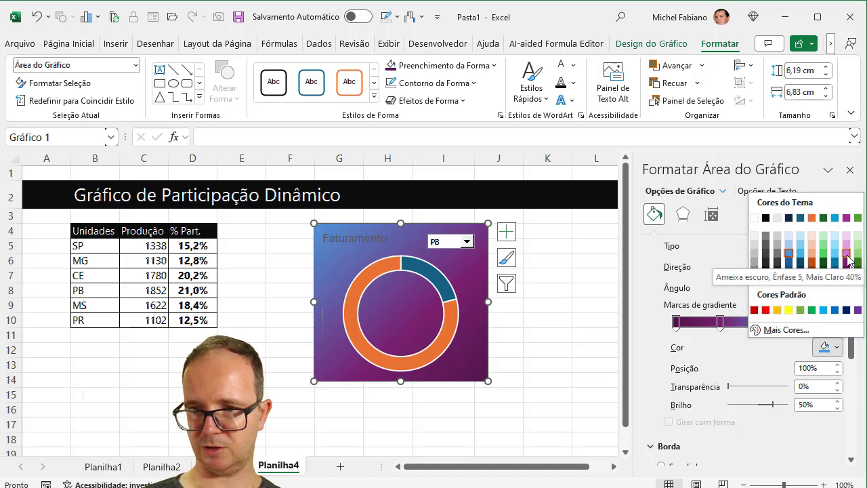
pyautogui.click(847, 218)
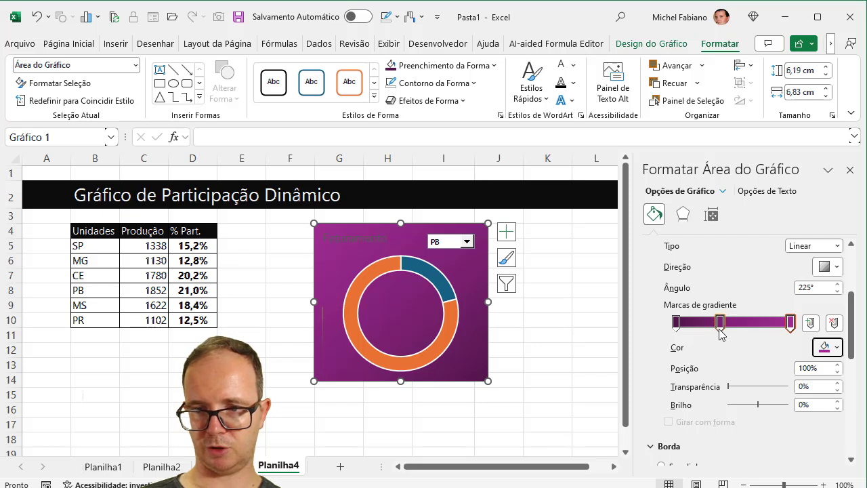
pyautogui.moveTo(720, 322); pyautogui.dragTo(745, 322)
pyautogui.click(851, 169)
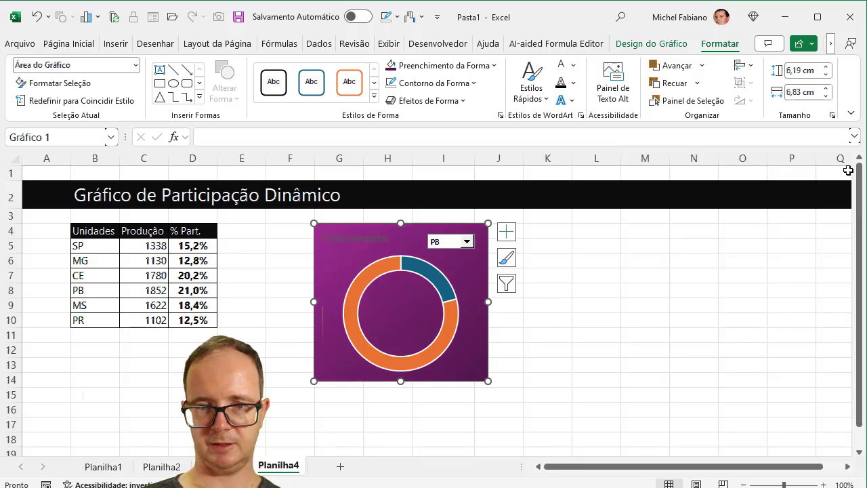
pyautogui.click(434, 274)
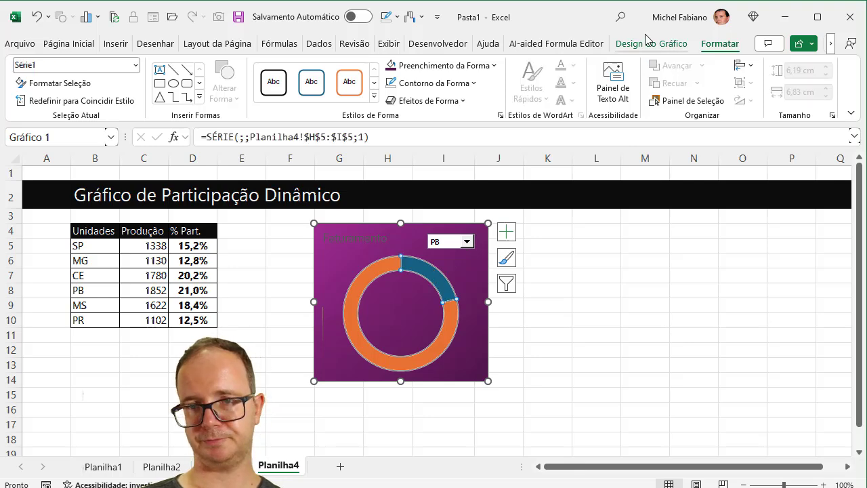
# Fill the PB share segment of the donut yellow.
pyautogui.click(678, 47)
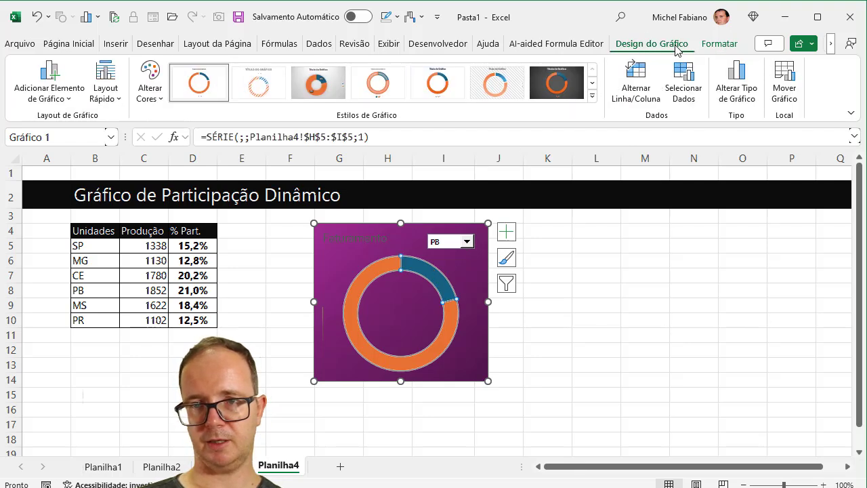
pyautogui.click(715, 44)
pyautogui.click(395, 83)
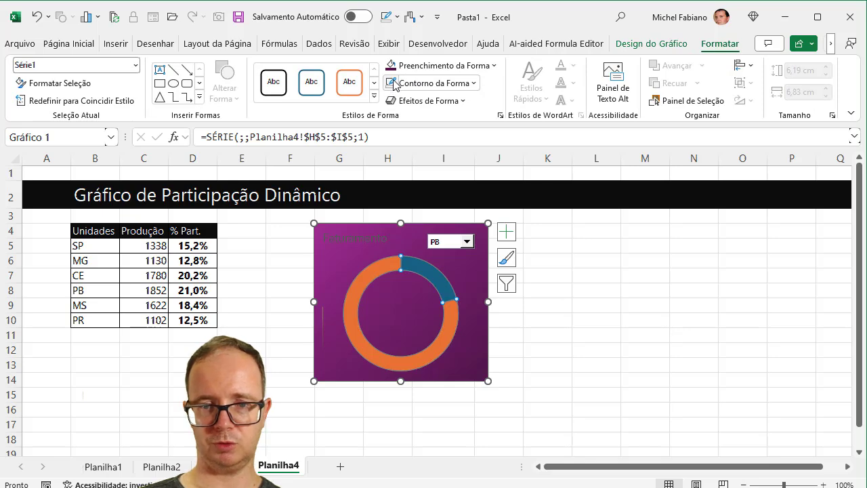
pyautogui.click(430, 273)
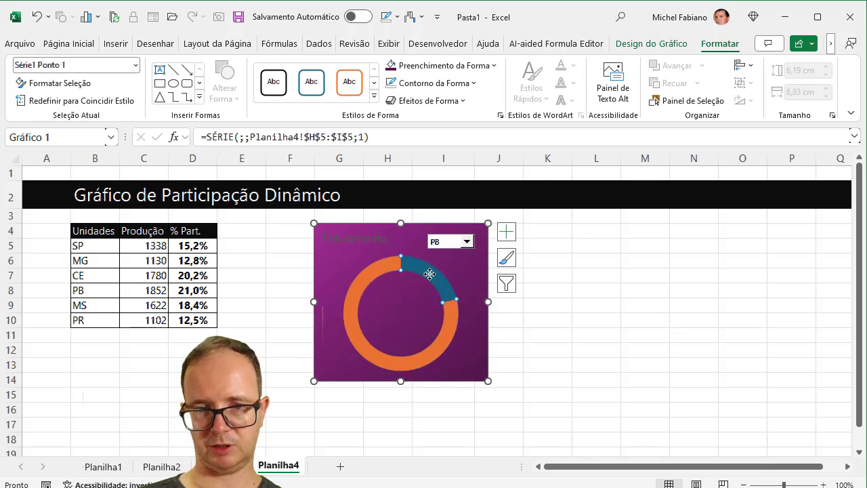
pyautogui.click(493, 65)
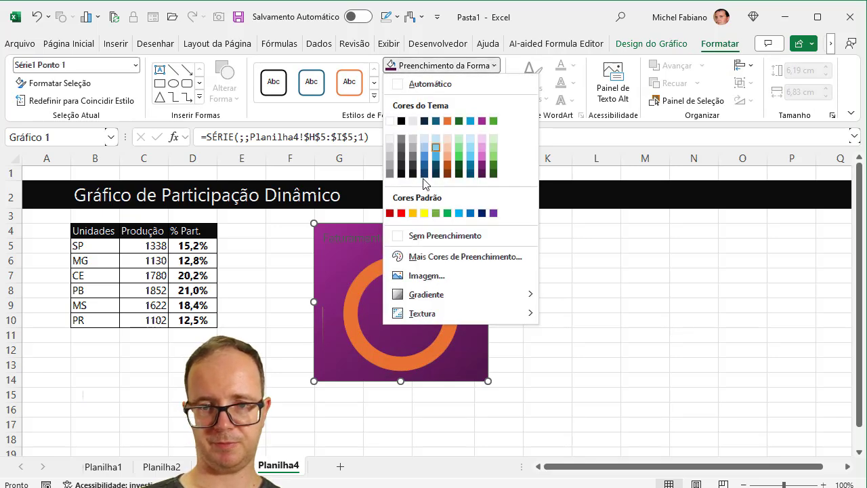
pyautogui.click(423, 214)
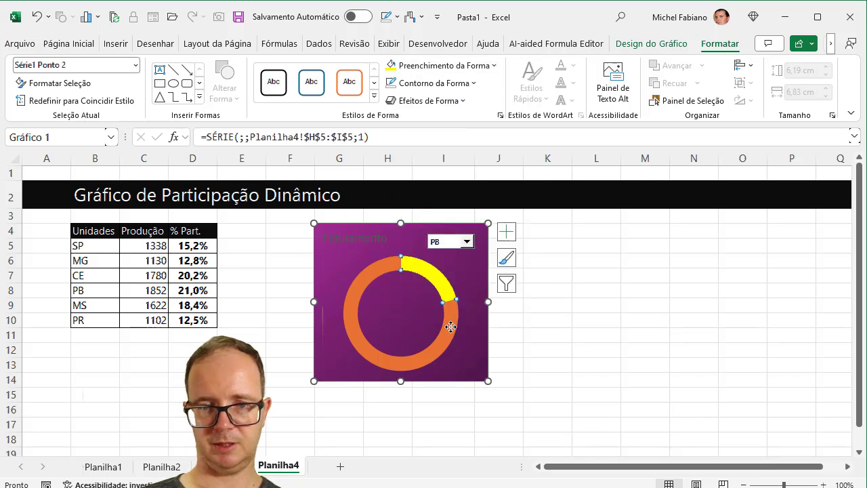
# Fill the remaining Aux ring light pink.
pyautogui.click(493, 65)
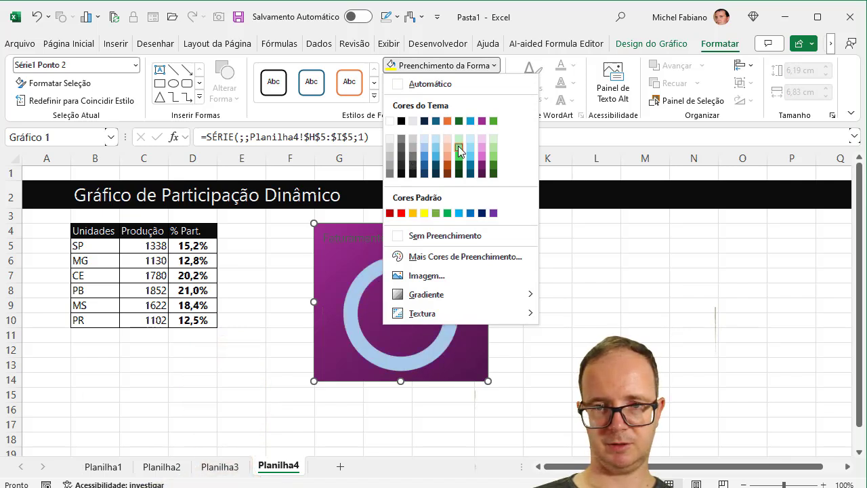
pyautogui.click(480, 140)
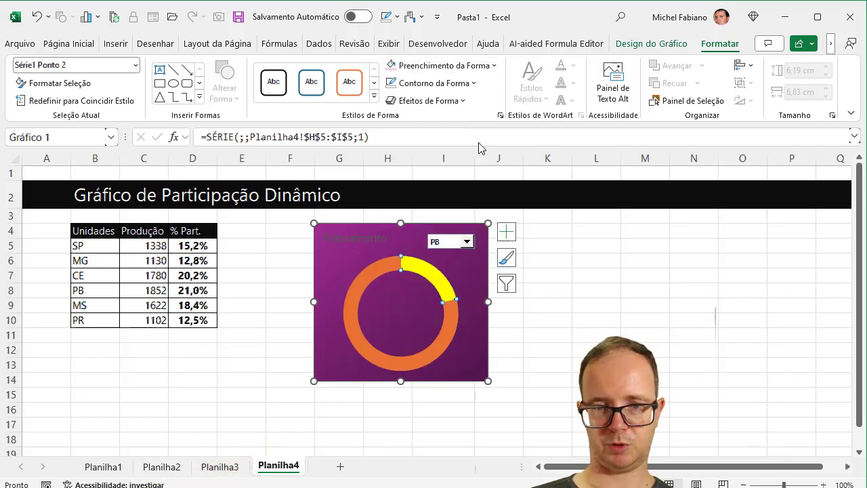
pyautogui.click(581, 241)
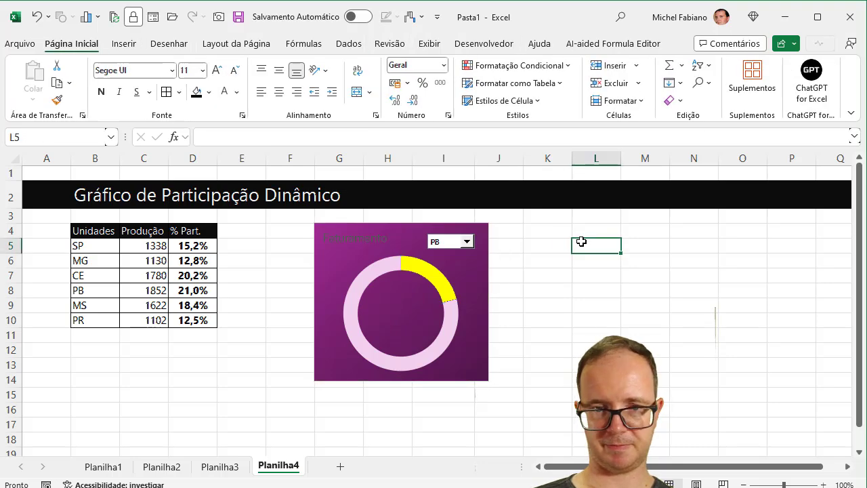
pyautogui.click(366, 238)
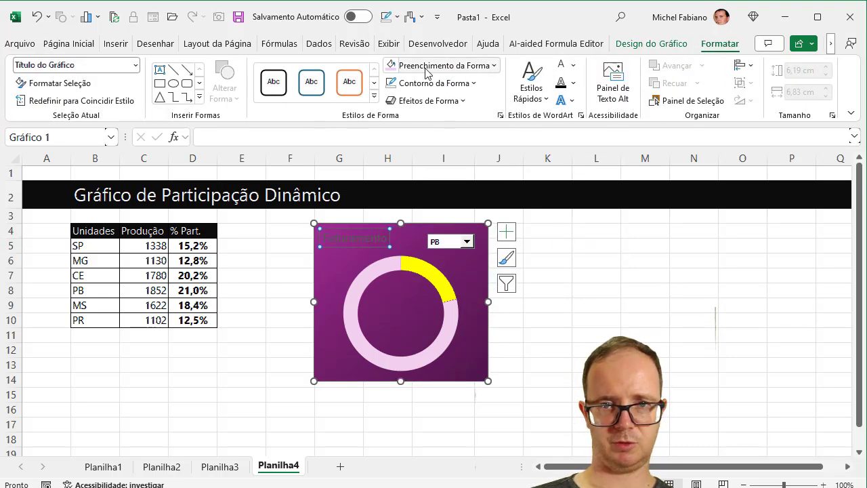
# Make the Faturamento title text white.
pyautogui.click(560, 64)
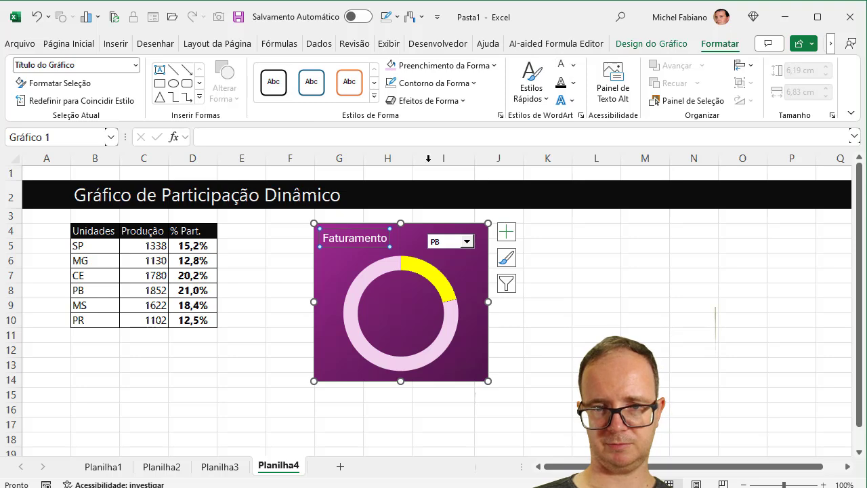
pyautogui.moveTo(375, 248); pyautogui.dragTo(377, 250)
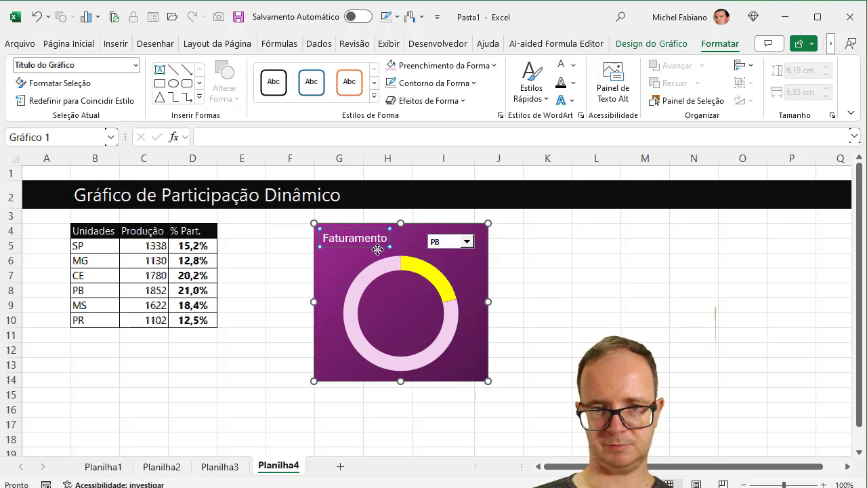
pyautogui.click(549, 289)
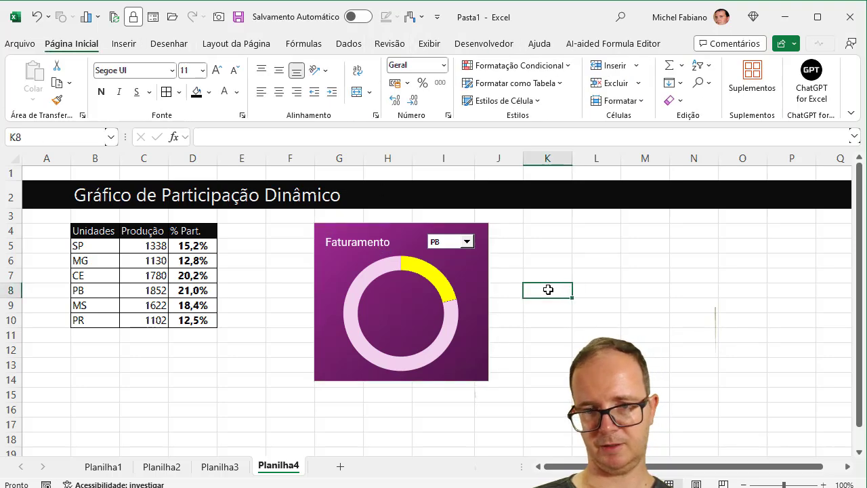
# Pick MS in the chart's unit dropdown so the yellow slice shows 18,4%.
pyautogui.click(466, 242)
pyautogui.press('Escape')
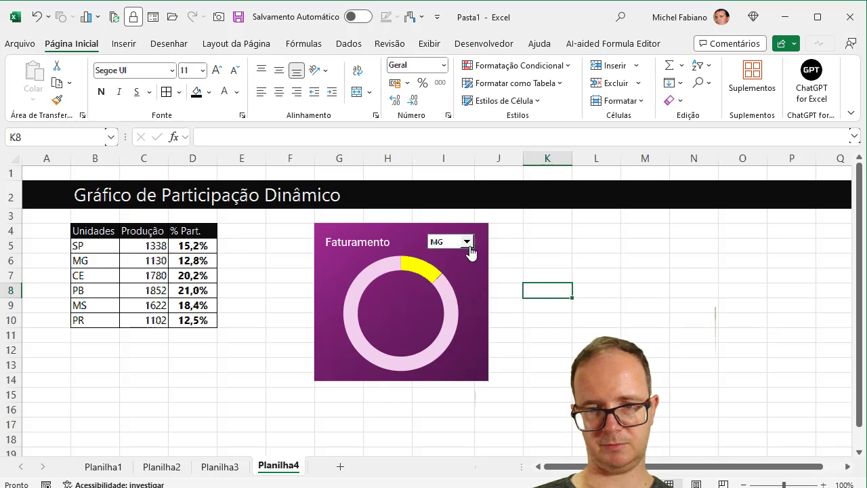
pyautogui.click(467, 242)
pyautogui.click(440, 287)
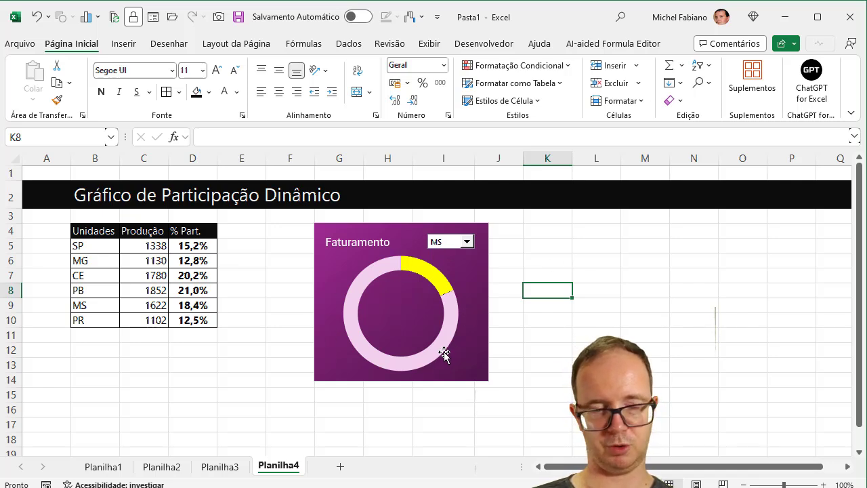
pyautogui.moveTo(444, 353)
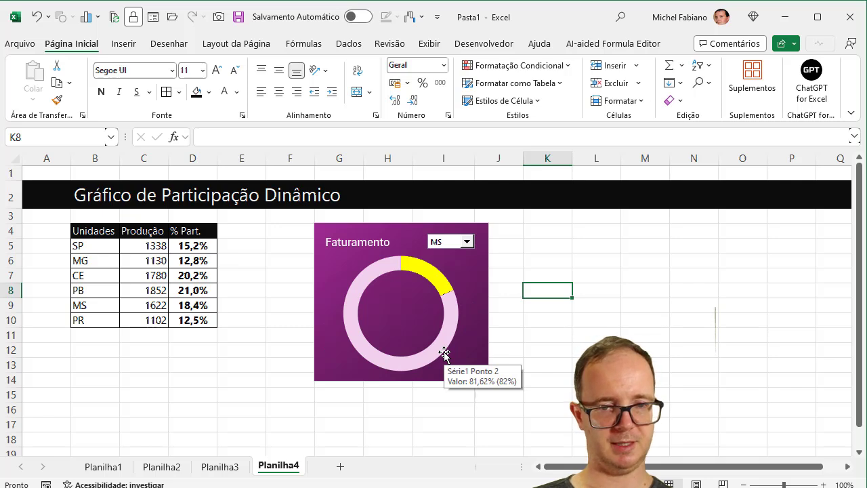
pyautogui.click(478, 349)
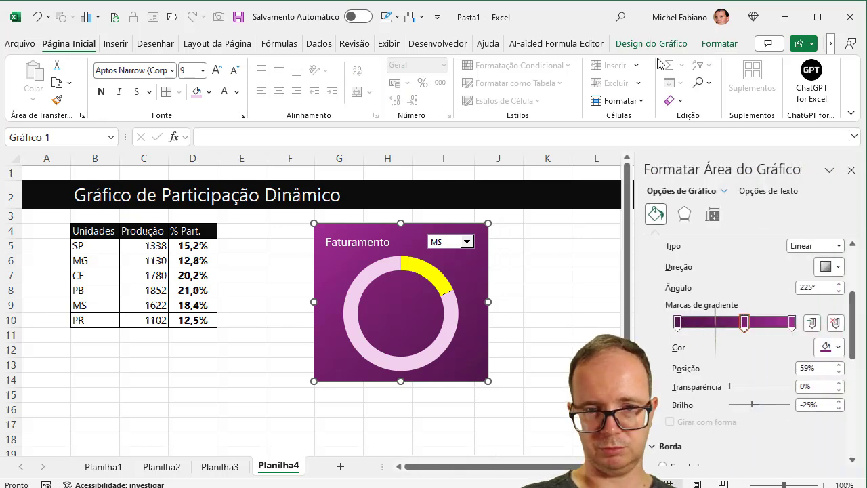
# Remove the chart area's border in the Format Chart Area pane.
pyautogui.hotkey('ctrl', '1')
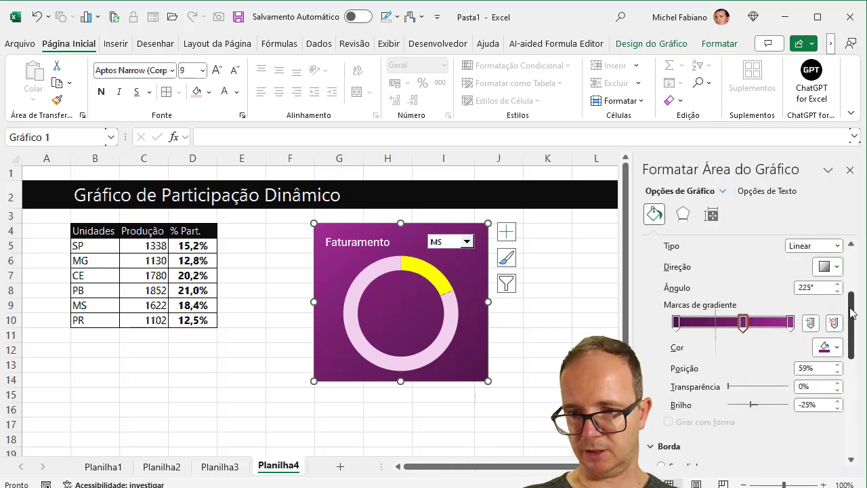
pyautogui.moveTo(853, 313); pyautogui.dragTo(863, 372)
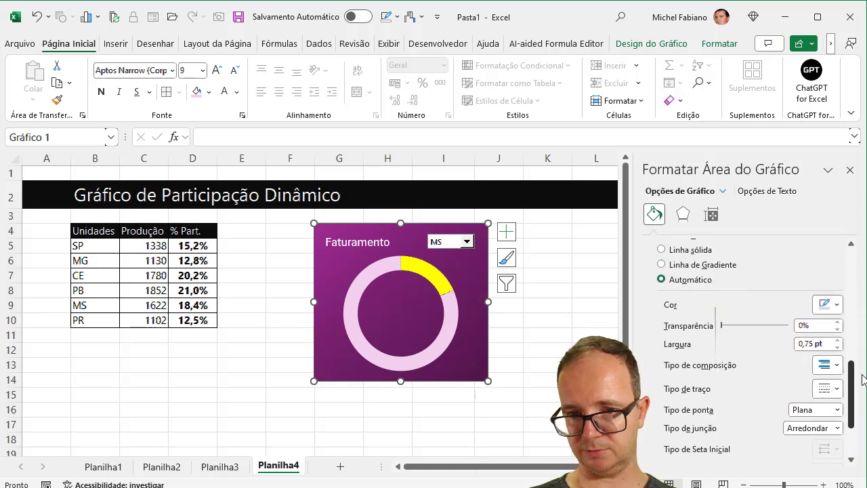
pyautogui.click(706, 286)
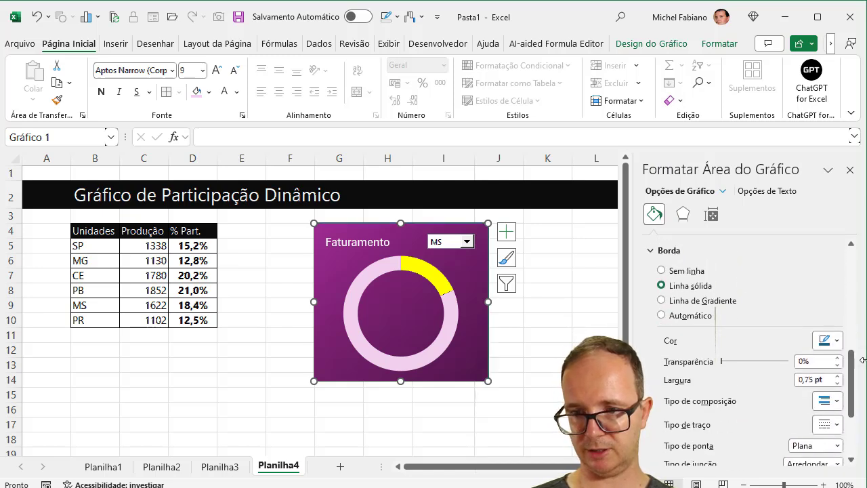
pyautogui.moveTo(856, 378); pyautogui.dragTo(856, 414)
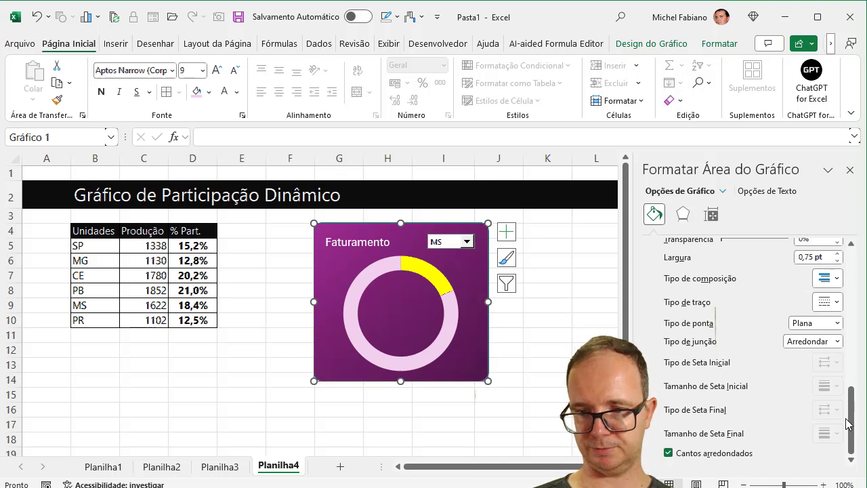
pyautogui.moveTo(851, 421); pyautogui.dragTo(851, 285)
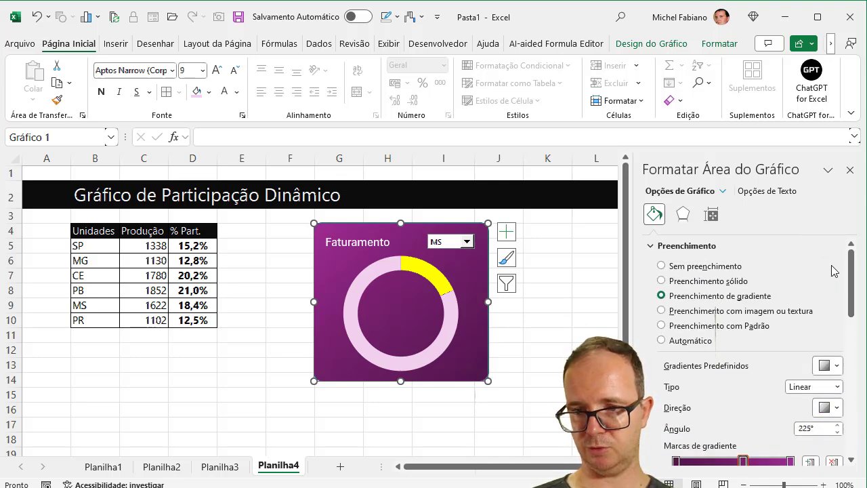
pyautogui.click(653, 246)
pyautogui.click(661, 286)
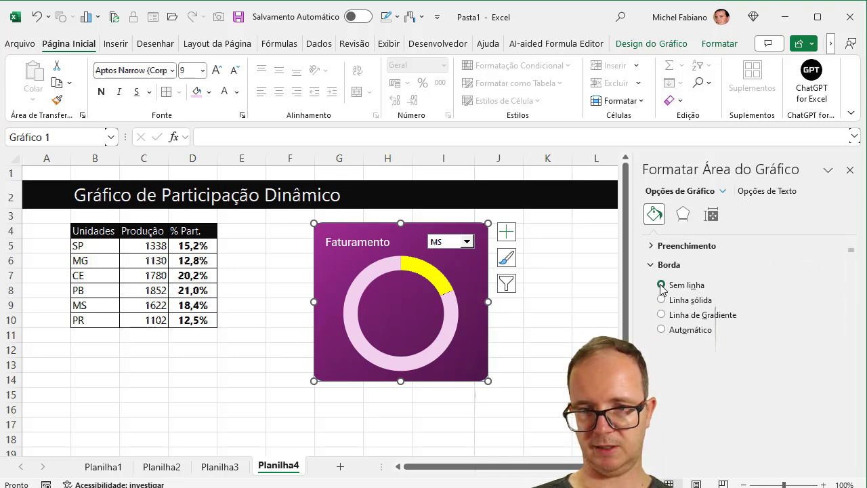
# Give the chart a centred outer shadow and widen it slightly at the left edge.
pyautogui.click(723, 44)
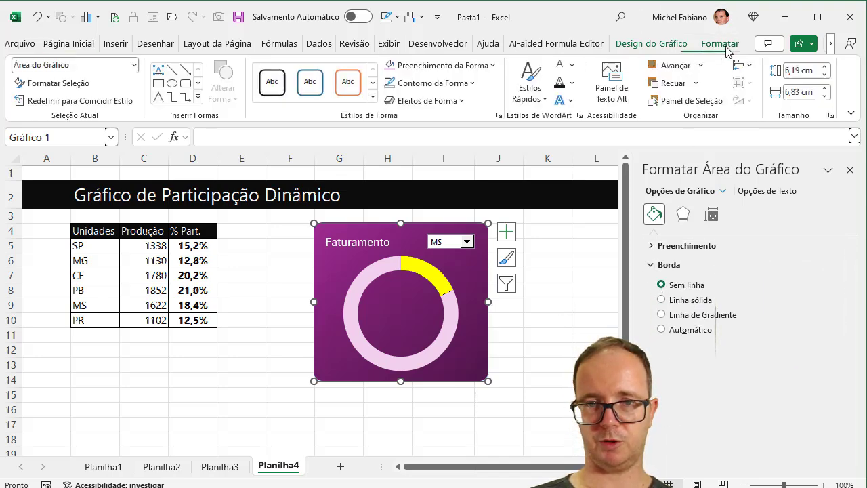
pyautogui.click(428, 100)
pyautogui.moveTo(433, 155)
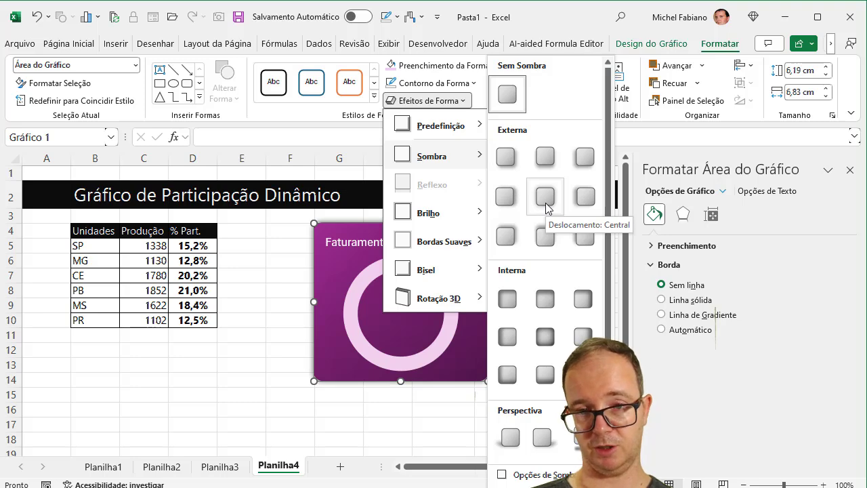
pyautogui.click(547, 208)
pyautogui.click(564, 279)
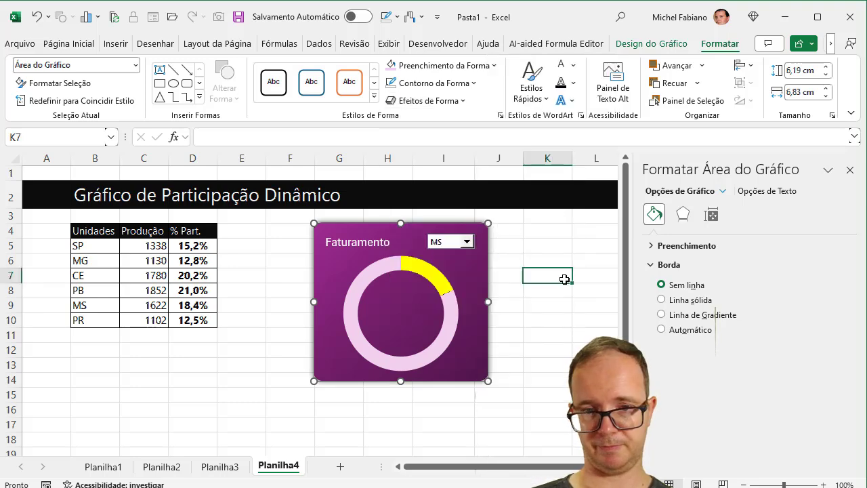
pyautogui.click(485, 280)
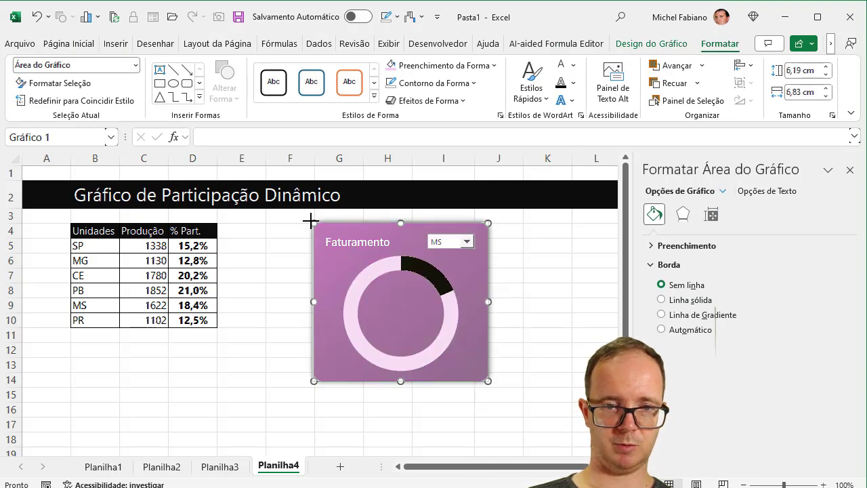
pyautogui.moveTo(310, 221); pyautogui.dragTo(310, 222)
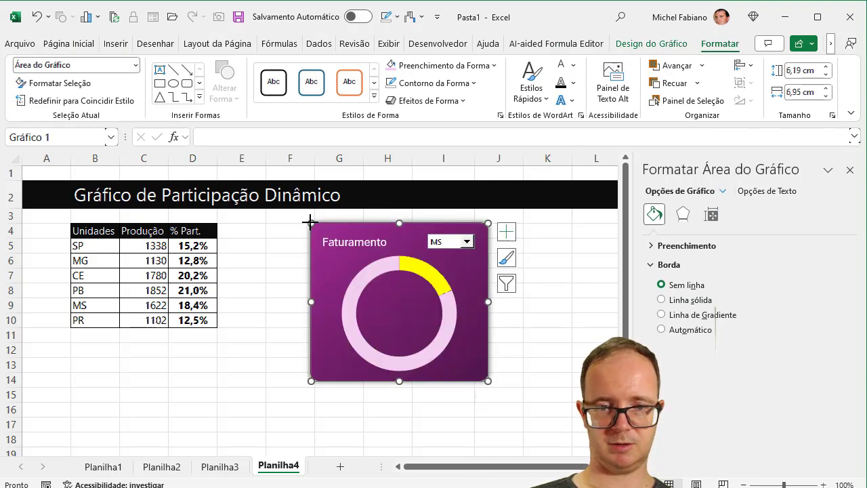
pyautogui.click(544, 293)
# Switch the chart's unit dropdown to MG, then back to MS.
pyautogui.click(467, 246)
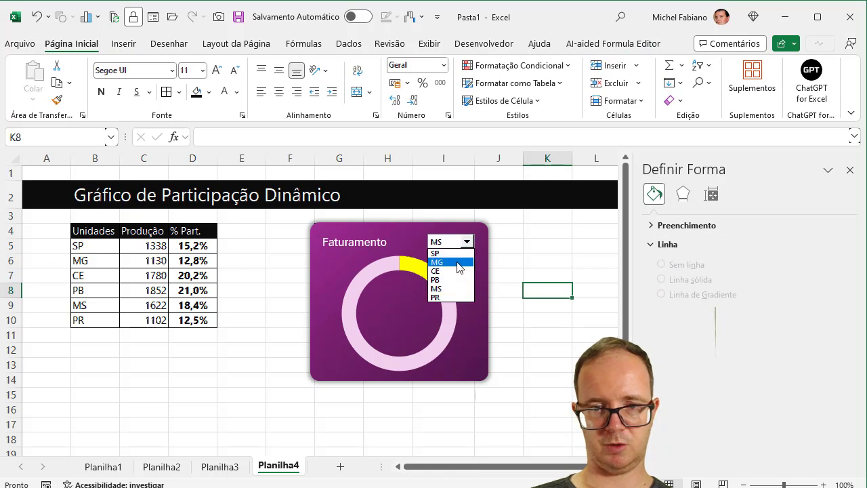
pyautogui.click(456, 262)
pyautogui.click(467, 242)
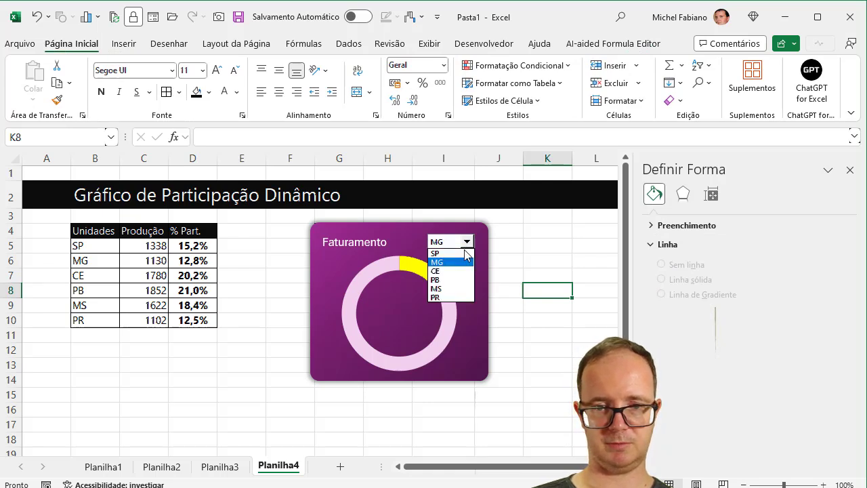
pyautogui.click(444, 289)
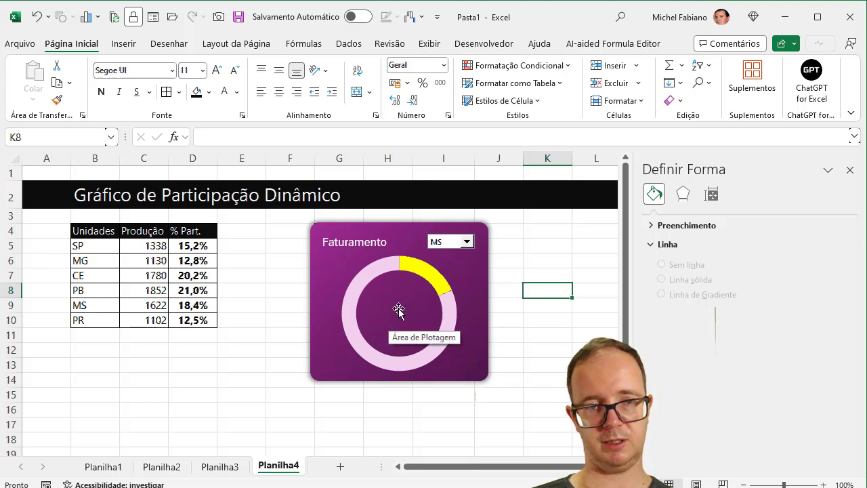
# Insert a text box and link it to cell =$H$5 so it shows 18,38%.
pyautogui.click(124, 43)
pyautogui.click(184, 101)
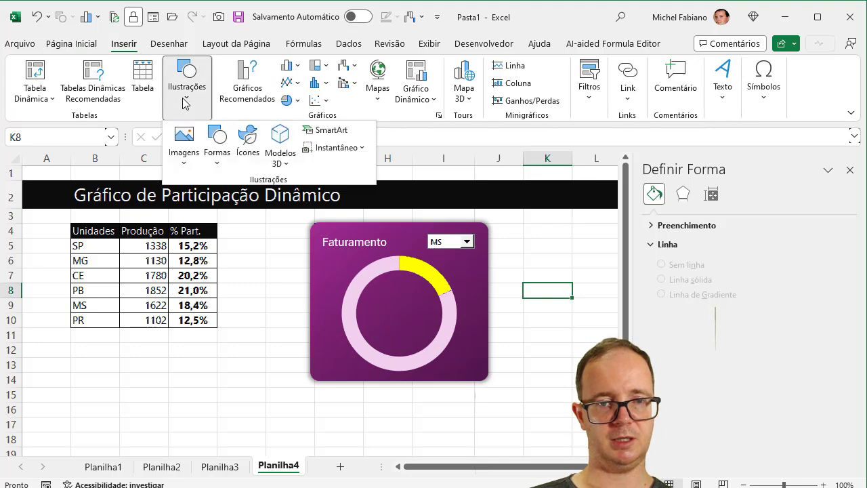
pyautogui.click(217, 163)
pyautogui.click(210, 201)
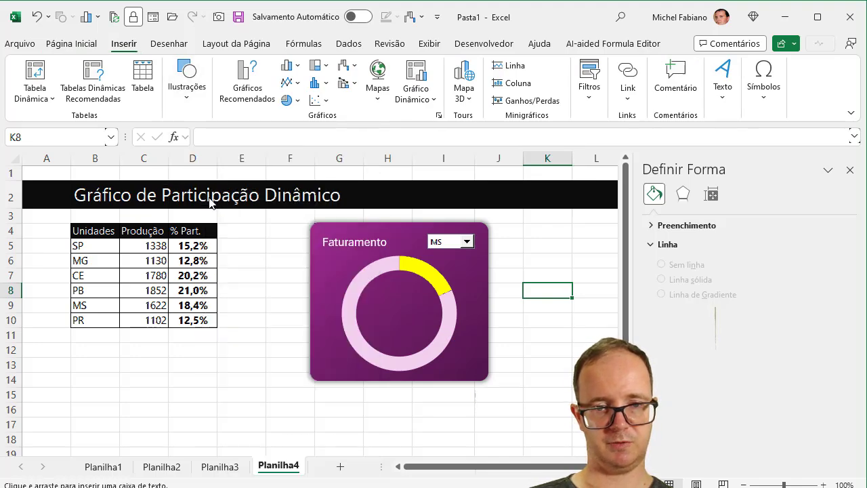
pyautogui.click(239, 246)
pyautogui.click(241, 138)
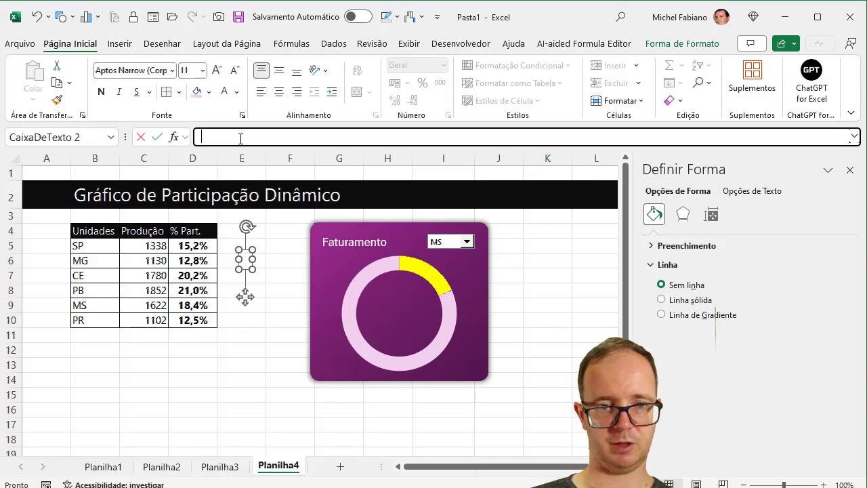
pyautogui.write('=')
pyautogui.click(303, 255)
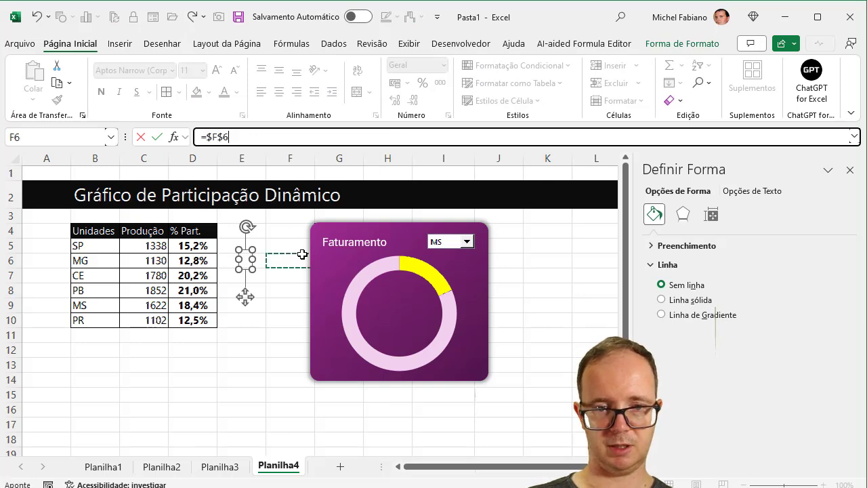
pyautogui.press('Up')
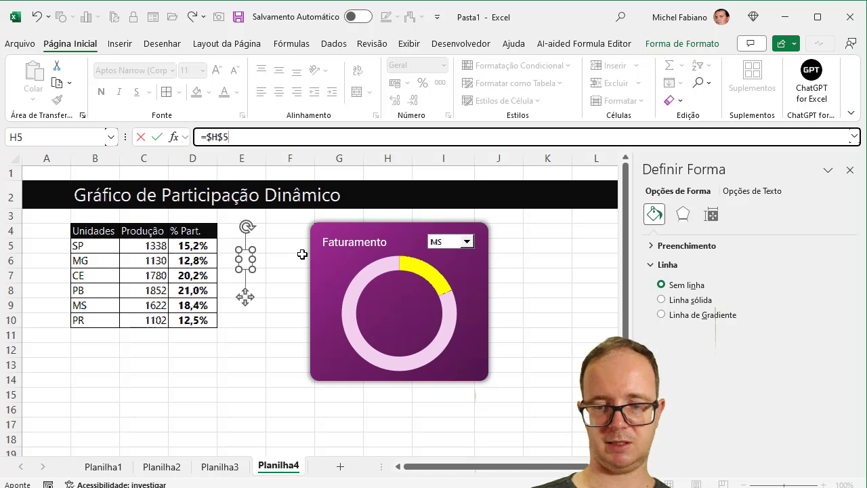
pyautogui.press('Return')
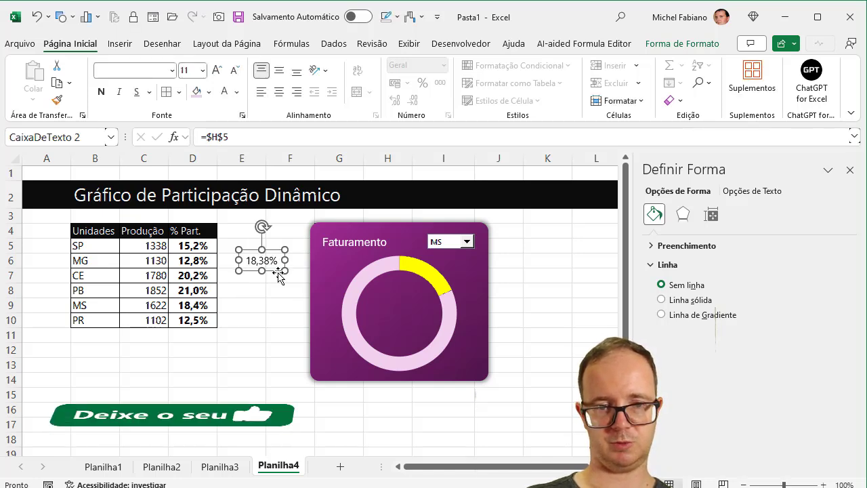
# Move the percentage label into the donut's hole and make it larger, white and bold.
pyautogui.moveTo(278, 266)
pyautogui.mouseDown()
pyautogui.moveTo(415, 322)
pyautogui.moveTo(418, 308)
pyautogui.mouseUp()
pyautogui.click(217, 71)
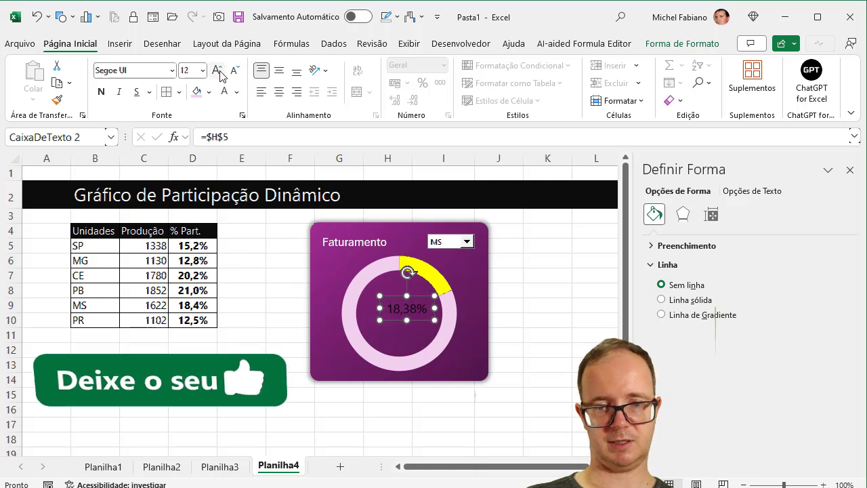
pyautogui.click(217, 70)
pyautogui.click(217, 70)
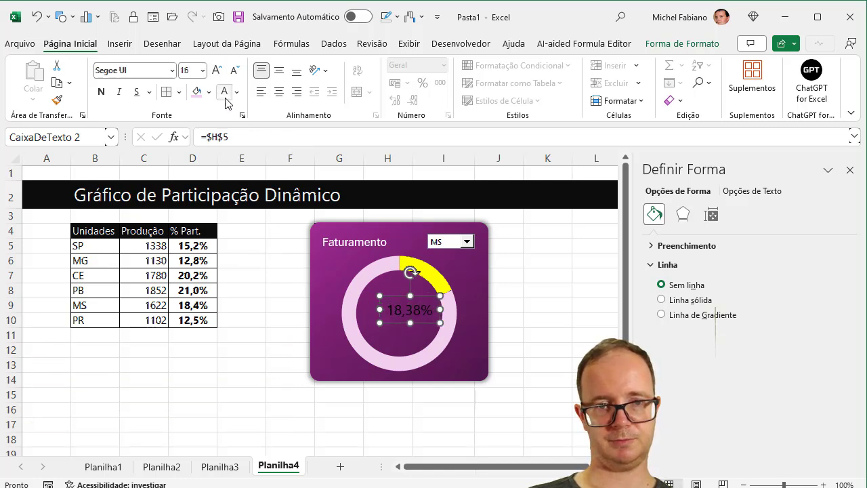
pyautogui.click(225, 91)
pyautogui.click(101, 91)
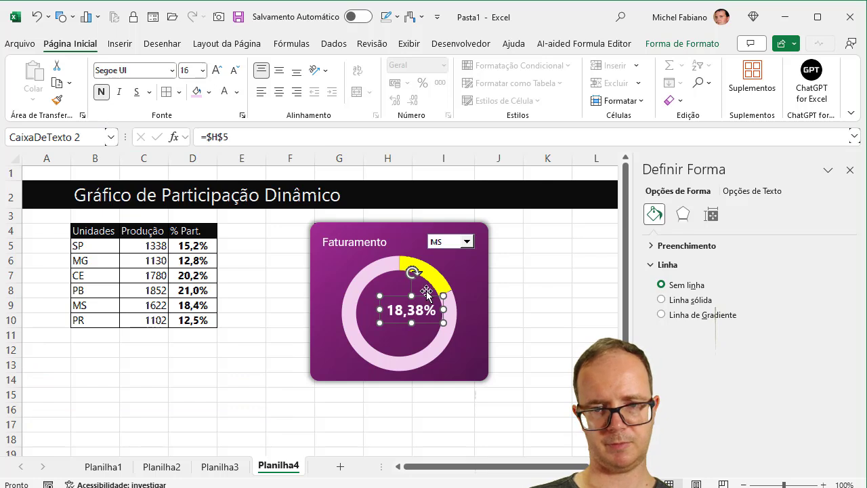
pyautogui.moveTo(429, 323)
pyautogui.mouseDown()
pyautogui.moveTo(420, 327)
pyautogui.moveTo(442, 312)
pyautogui.mouseUp()
pyautogui.moveTo(369, 312); pyautogui.dragTo(358, 313)
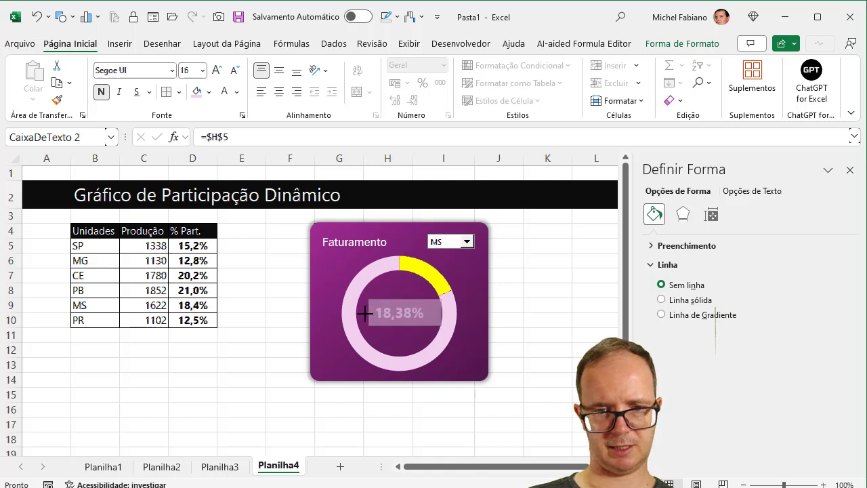
# Centre the label horizontally and vertically and set its font to 20 points.
pyautogui.click(279, 93)
pyautogui.click(279, 72)
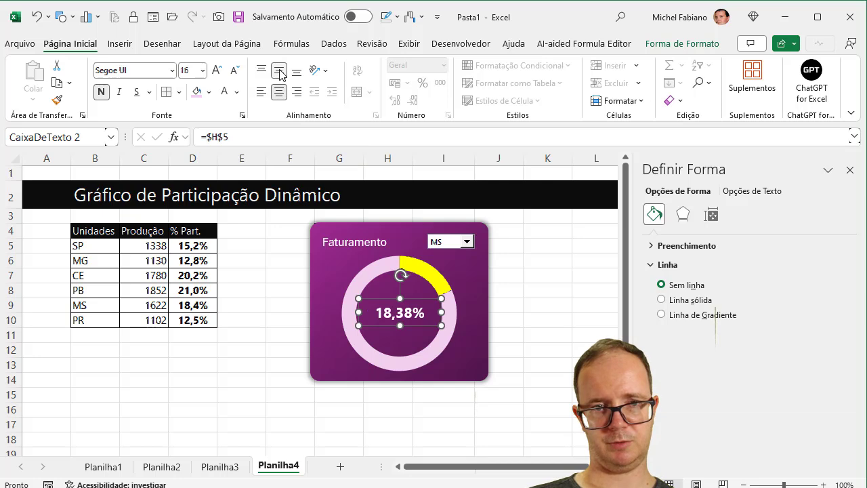
pyautogui.click(218, 70)
pyautogui.click(218, 71)
pyautogui.click(217, 70)
pyautogui.click(217, 71)
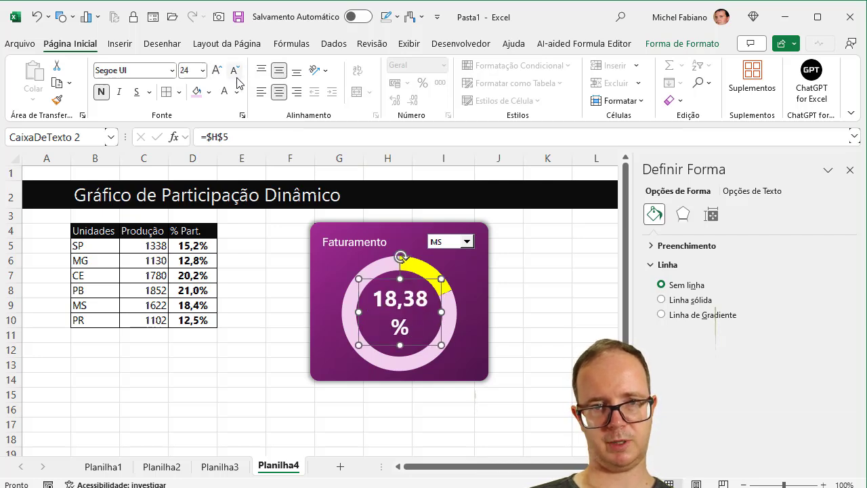
pyautogui.click(236, 74)
pyautogui.click(235, 75)
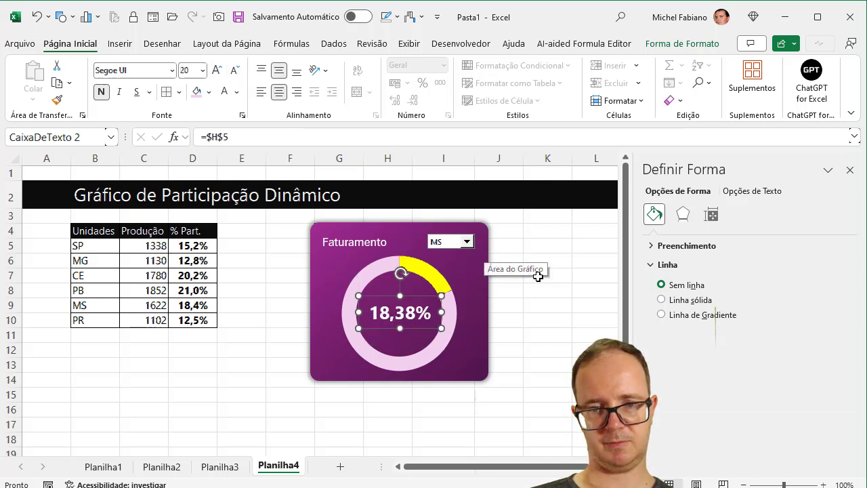
pyautogui.click(551, 302)
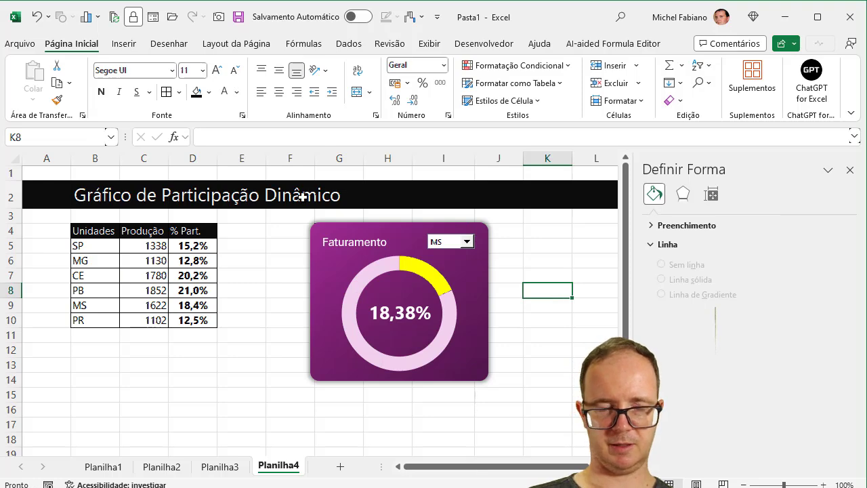
# Add a text box reading 'Participação' as a caption under the percentage.
pyautogui.click(124, 43)
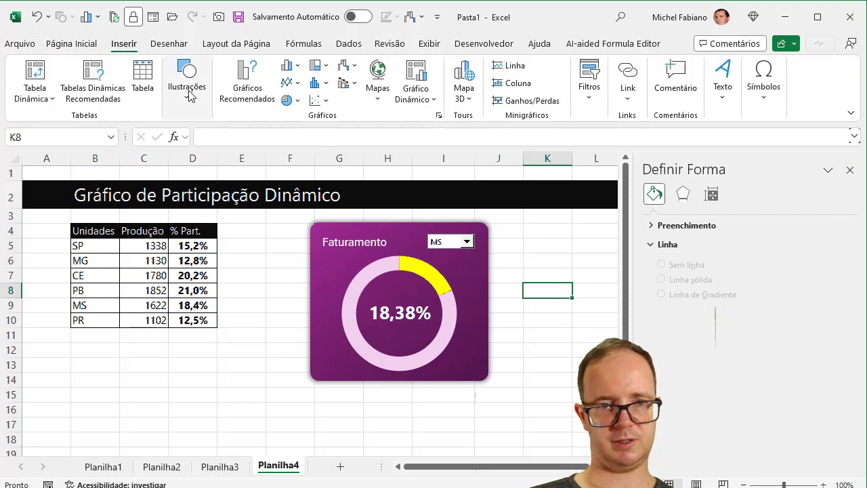
pyautogui.click(187, 85)
pyautogui.click(216, 166)
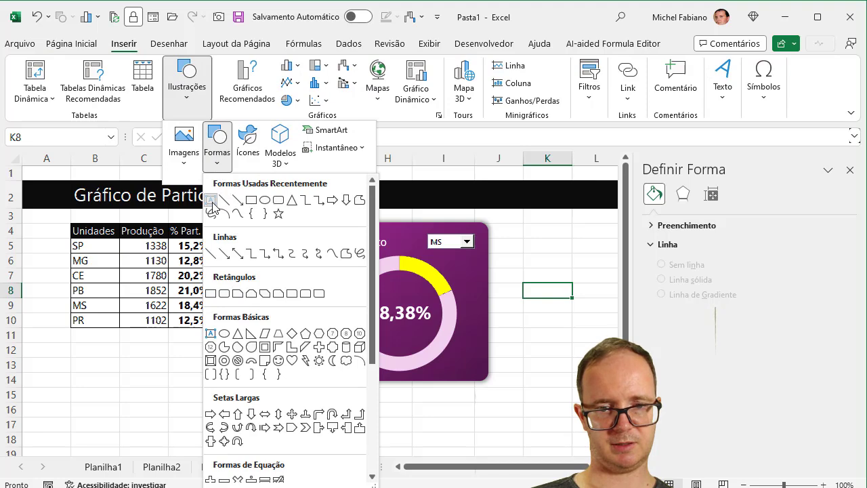
pyautogui.click(215, 203)
pyautogui.click(219, 353)
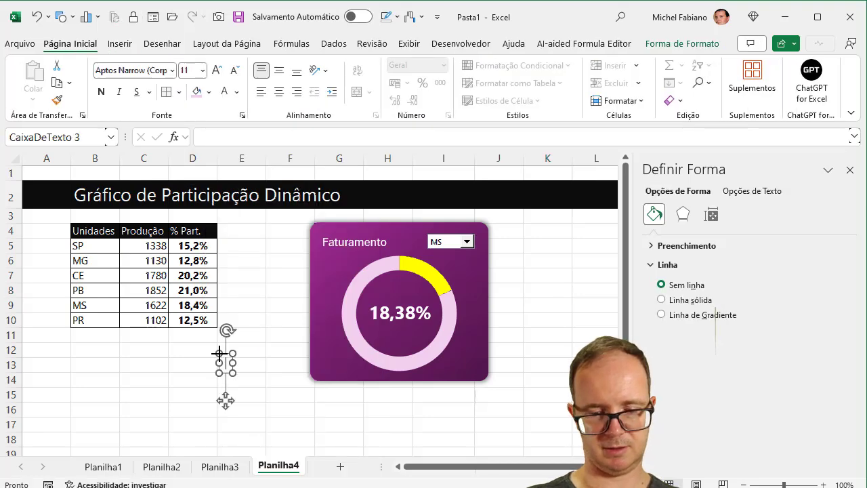
pyautogui.write('Pa')
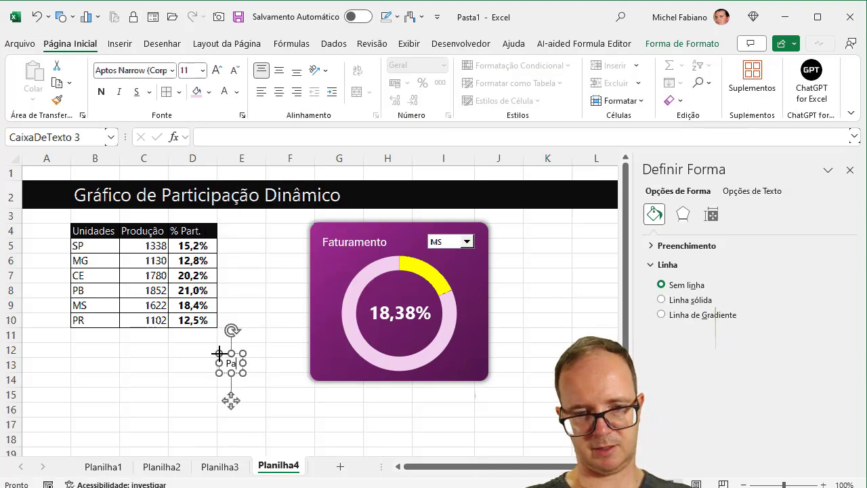
pyautogui.write('rticipação')
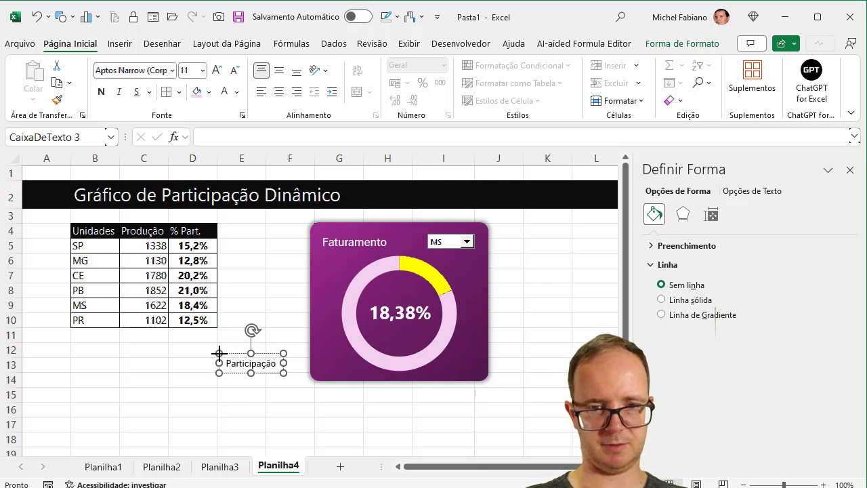
# Cycle the unit dropdown through SP, CE, MS and PR, ending on SP at 15,16%.
pyautogui.click(467, 242)
pyautogui.click(458, 253)
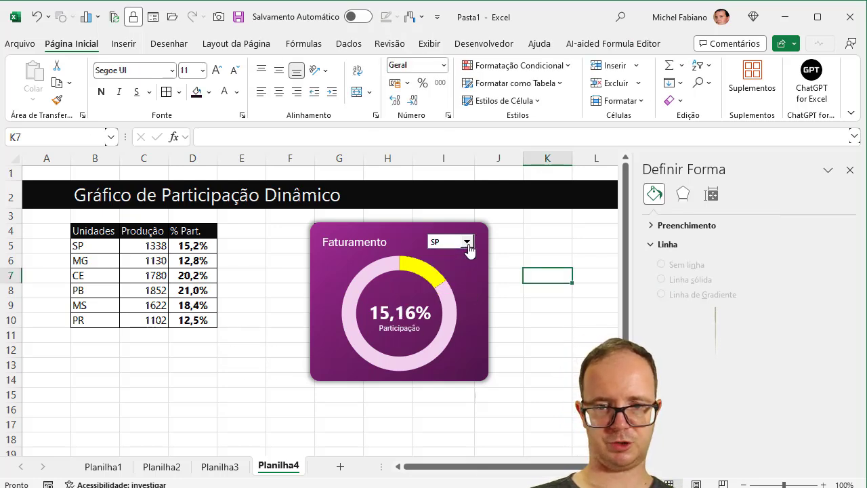
pyautogui.click(467, 242)
pyautogui.click(455, 271)
pyautogui.click(467, 242)
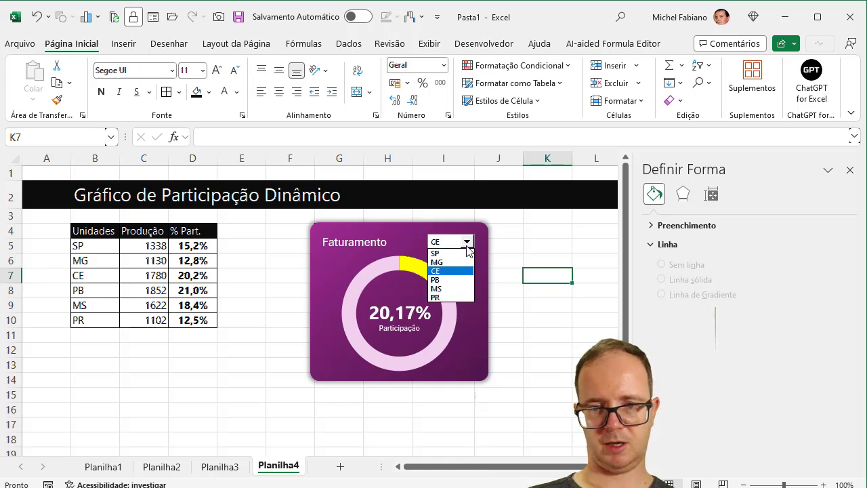
pyautogui.click(455, 288)
pyautogui.click(466, 242)
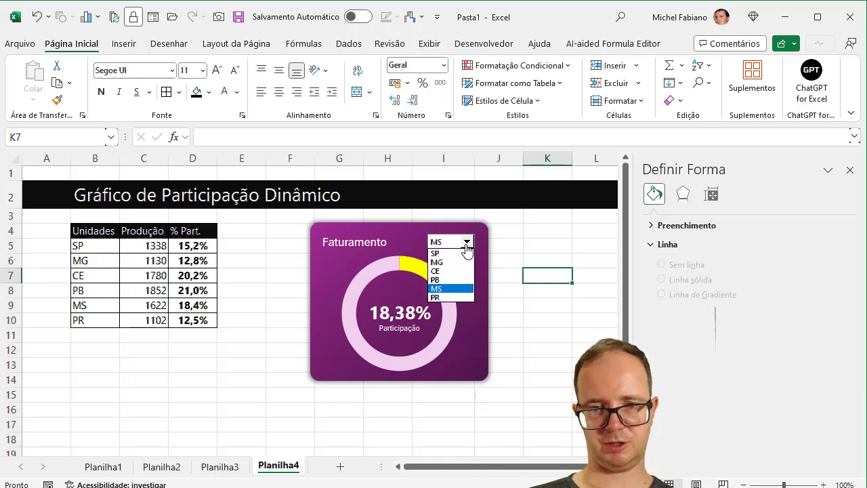
pyautogui.click(450, 297)
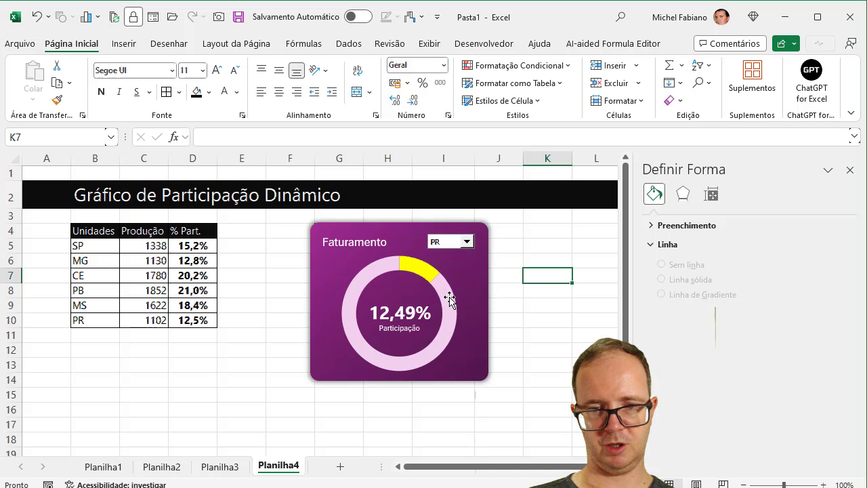
pyautogui.click(467, 241)
pyautogui.click(450, 253)
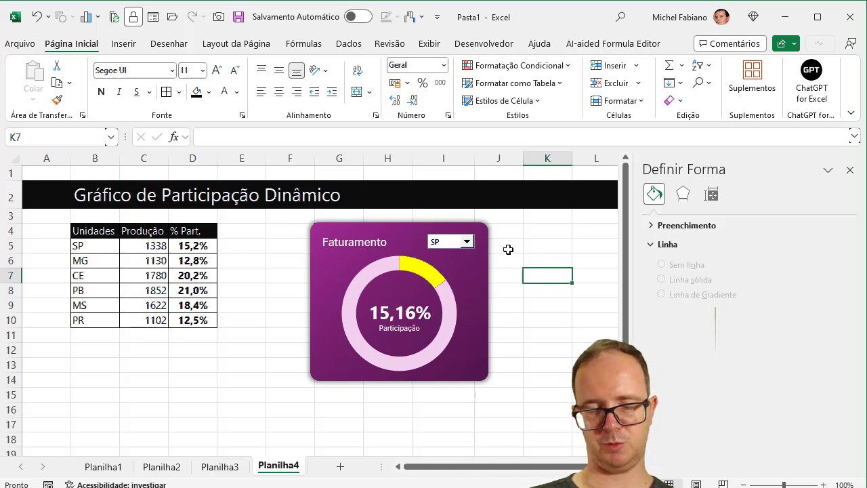
# Uncheck Linhas de Grade under Exibir > Mostrar for Planilha4.
pyautogui.click(430, 43)
pyautogui.click(378, 91)
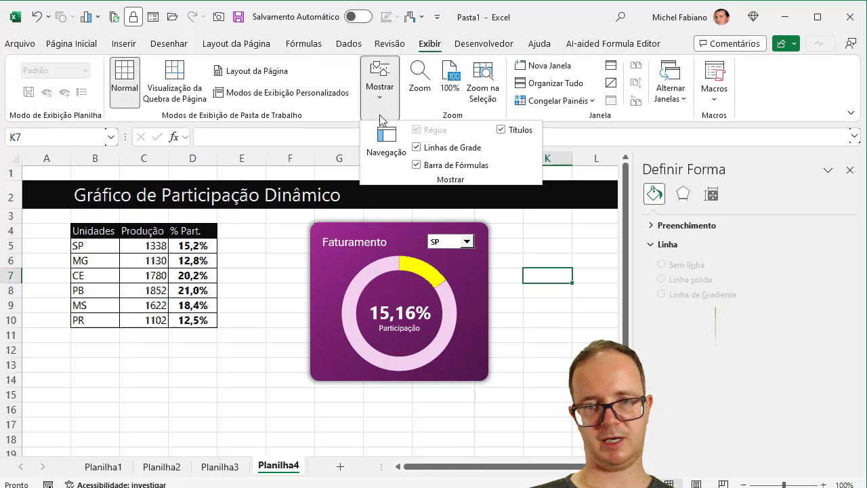
pyautogui.click(431, 148)
pyautogui.click(537, 300)
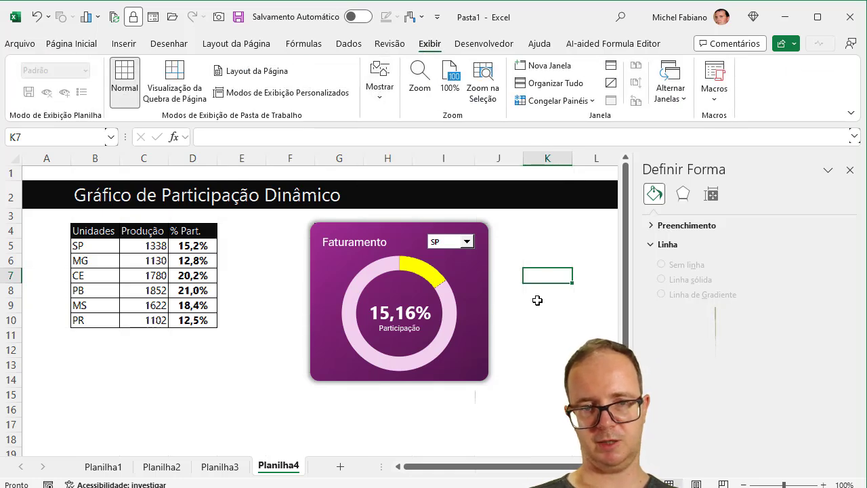